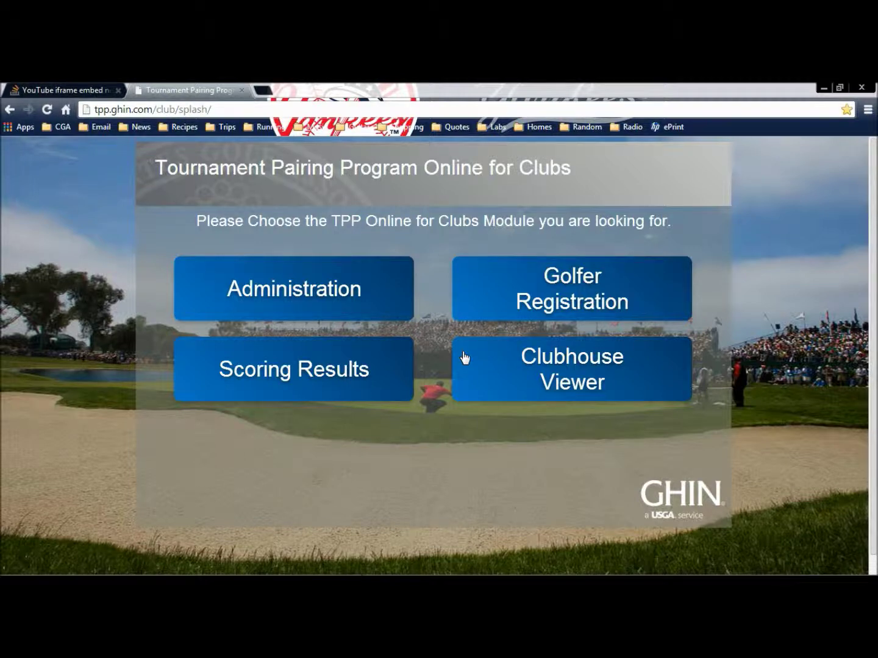
- Log in to the Administration module with the saved credentials and start creating a new tournament
click(361, 317)
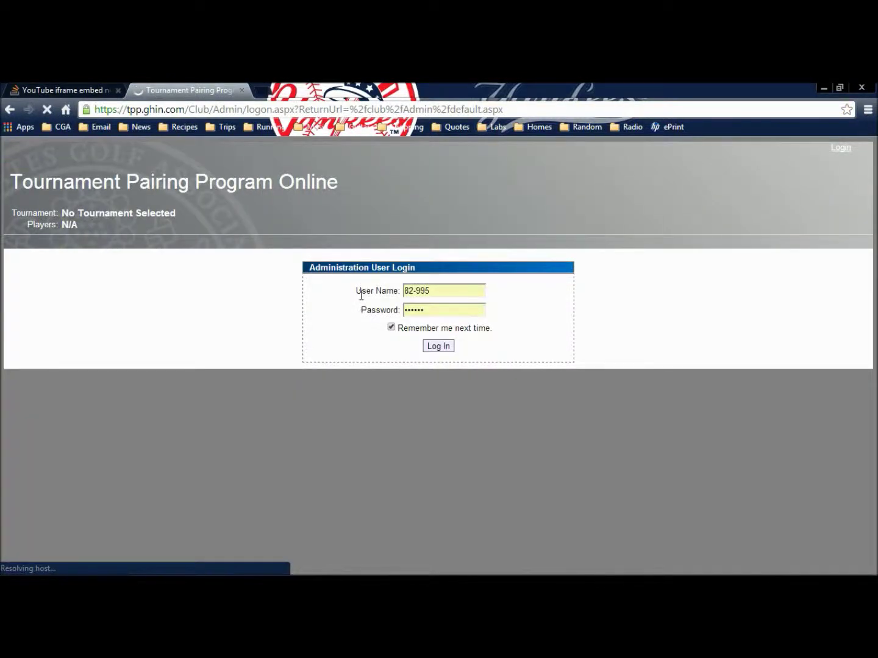
click(436, 346)
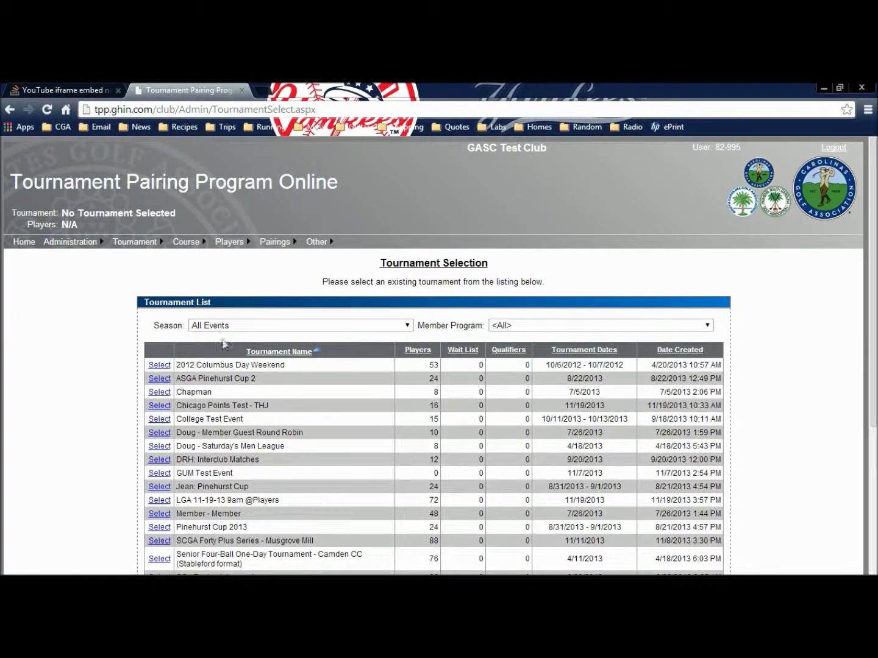
mouse_move(136, 250)
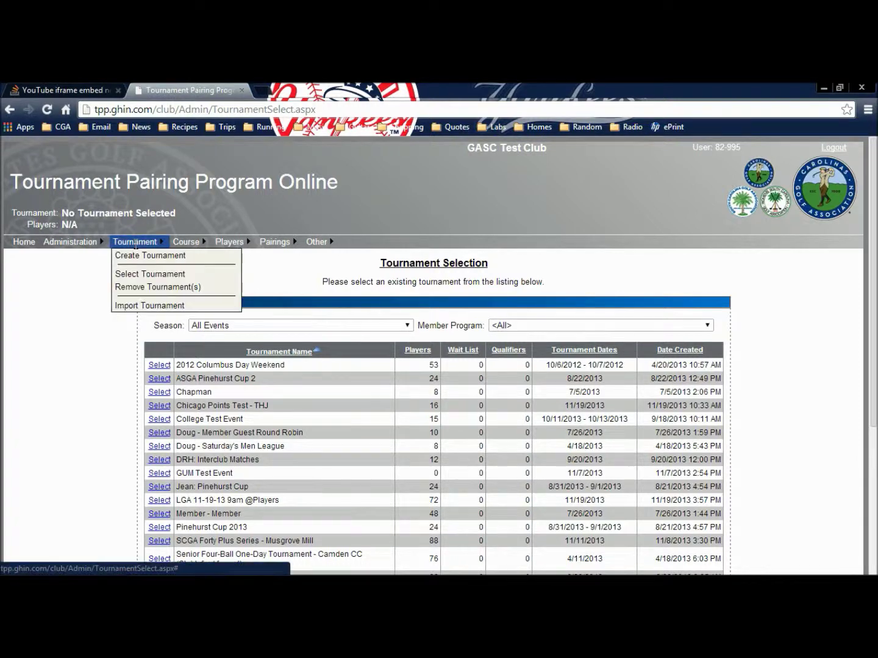
click(136, 255)
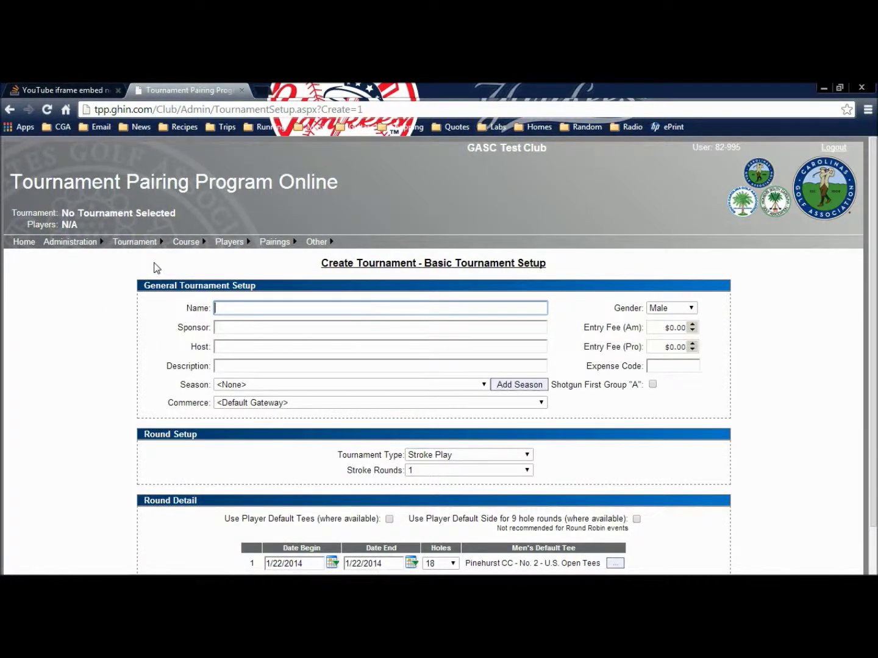
- Name the tournament "club list", set its gender to Mixed and save it
text(club list)
click(690, 310)
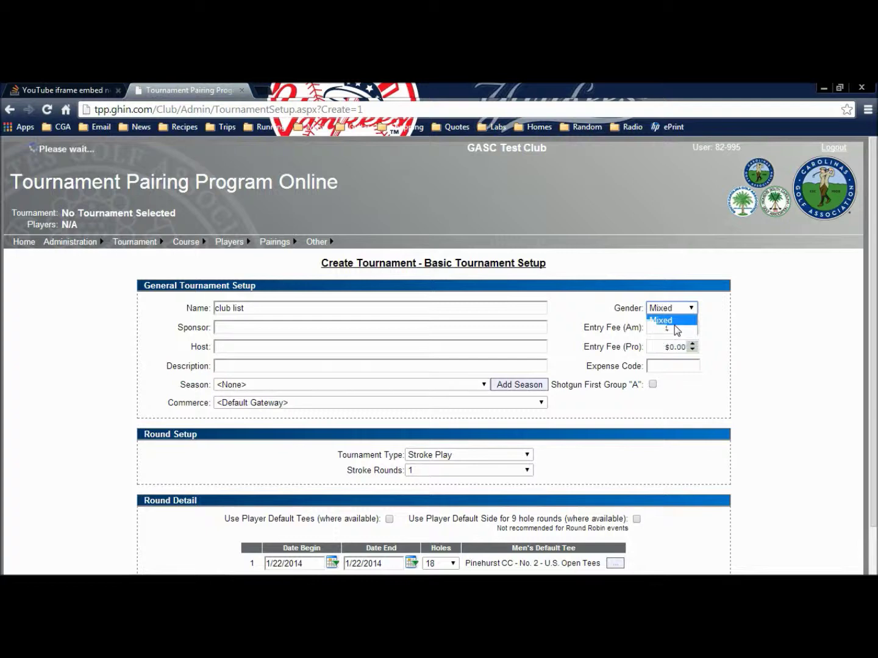
click(675, 323)
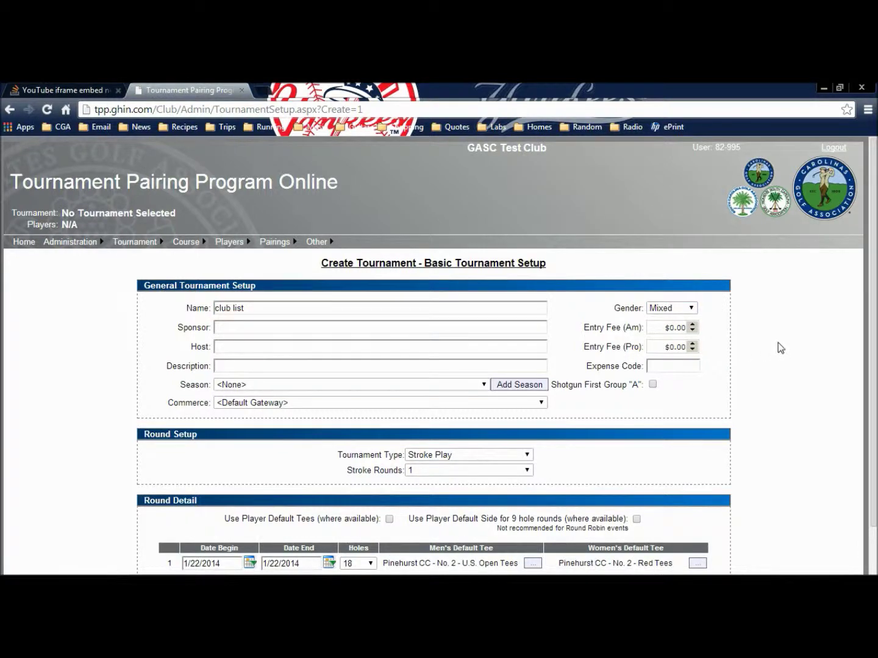
scroll(778, 344, down, 1)
click(433, 546)
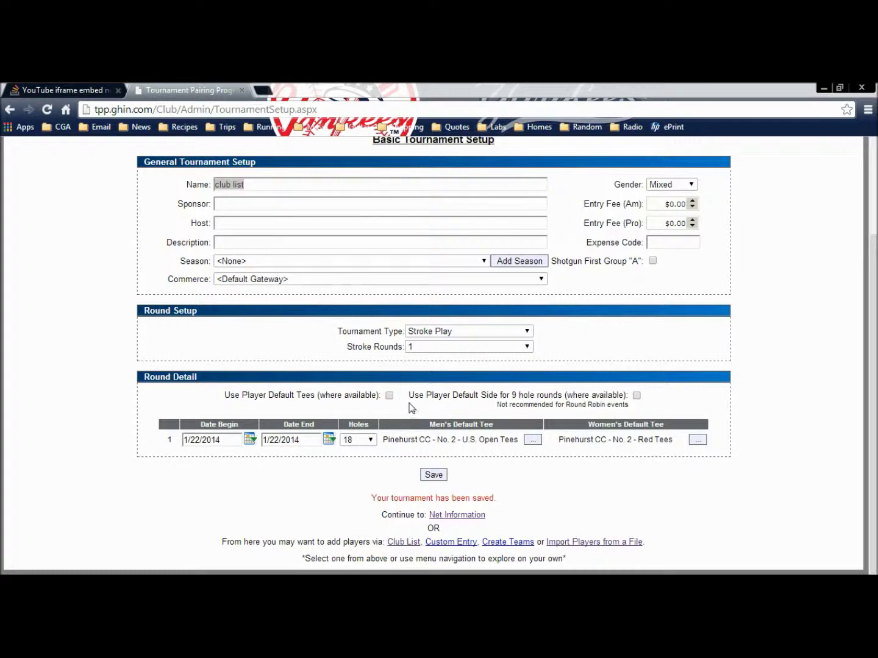
click(389, 395)
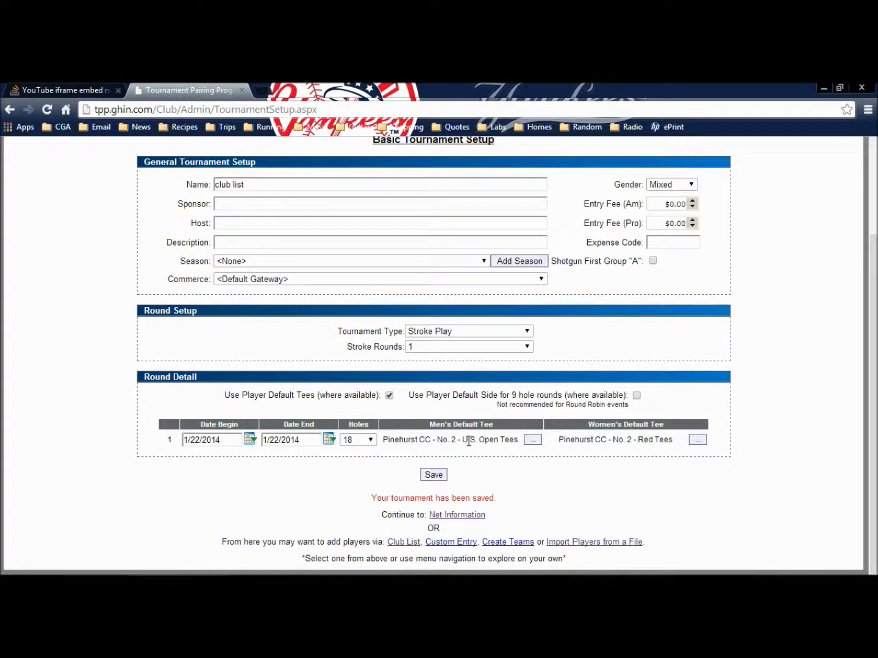
click(636, 396)
click(637, 396)
click(389, 396)
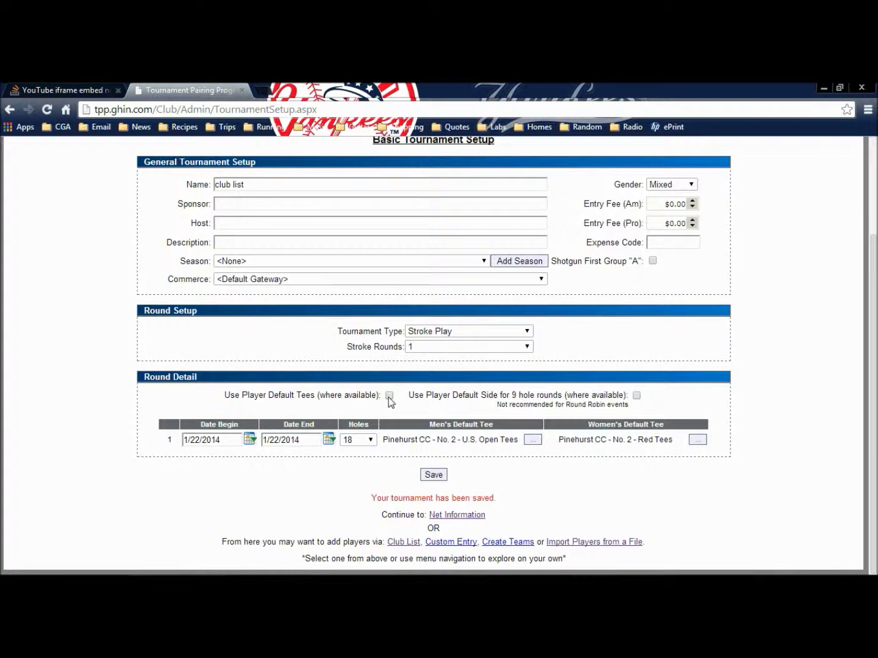
- Add all available players from the club roster to the tournament and save the selection
click(398, 541)
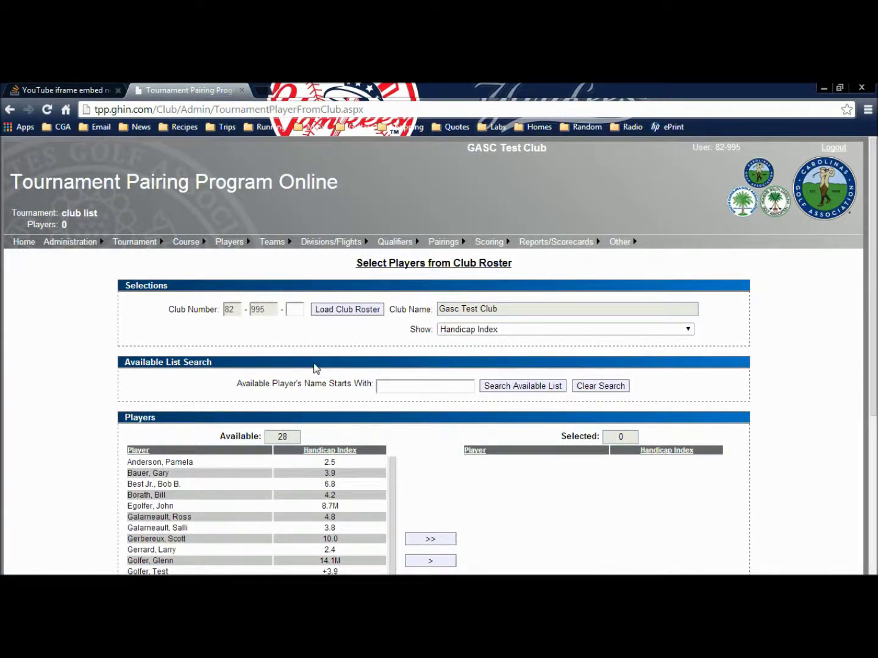
scroll(315, 365, down, 2)
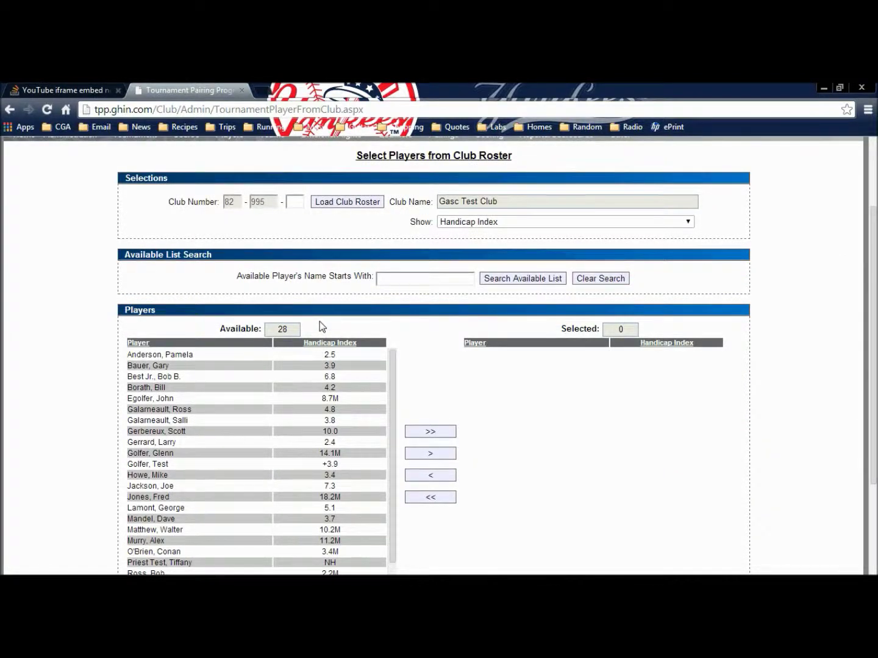
click(430, 432)
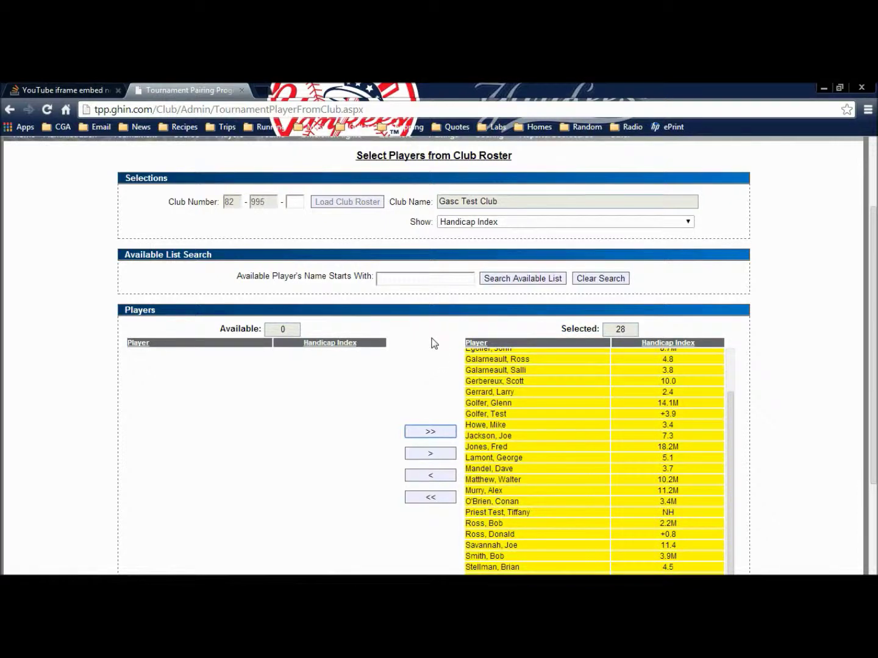
scroll(434, 343, down, 2)
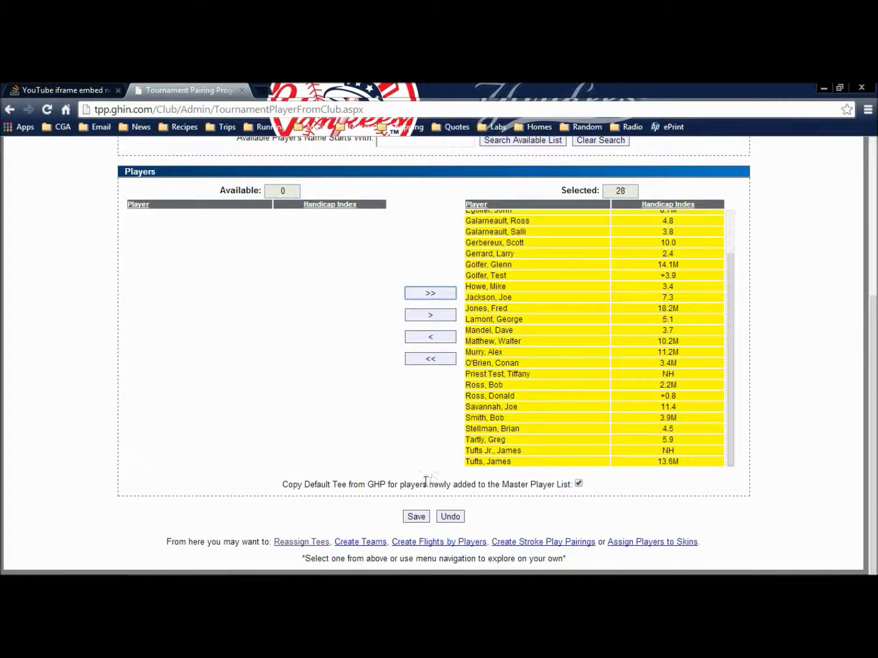
click(415, 519)
click(416, 517)
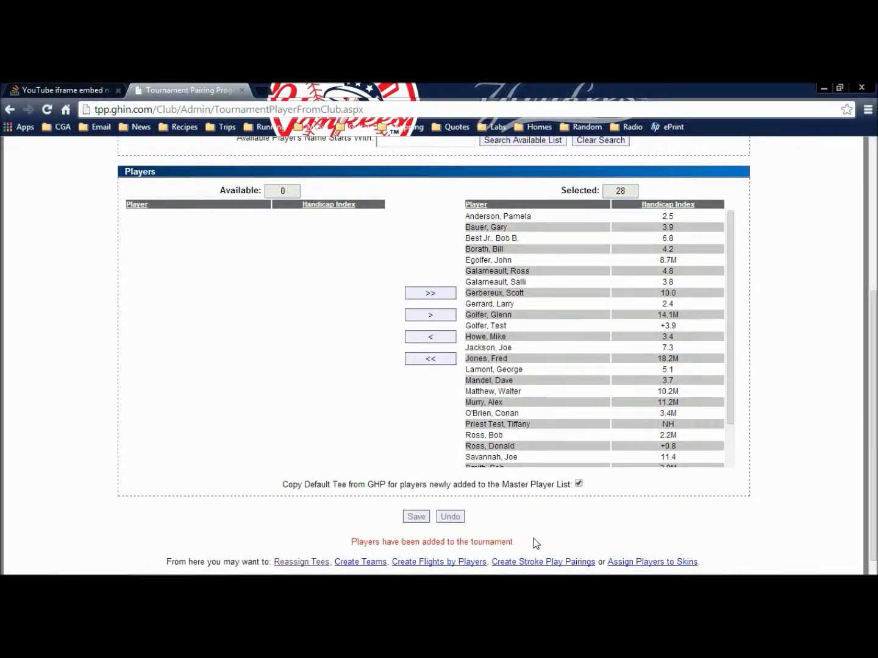
- Open the player default tee assignments and select the course Pinehurst CC - No. 2
scroll(534, 541, up, 4)
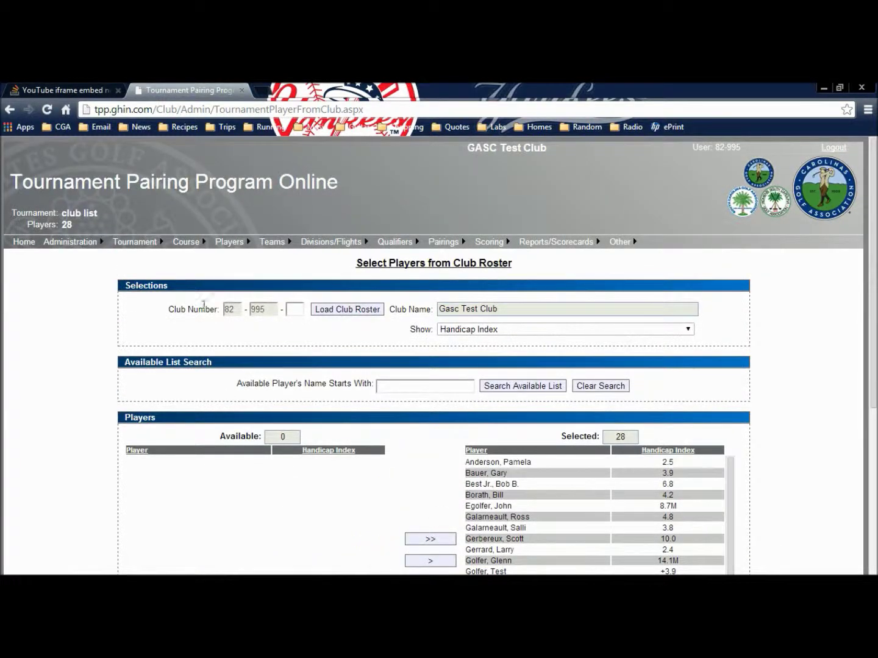
mouse_move(232, 242)
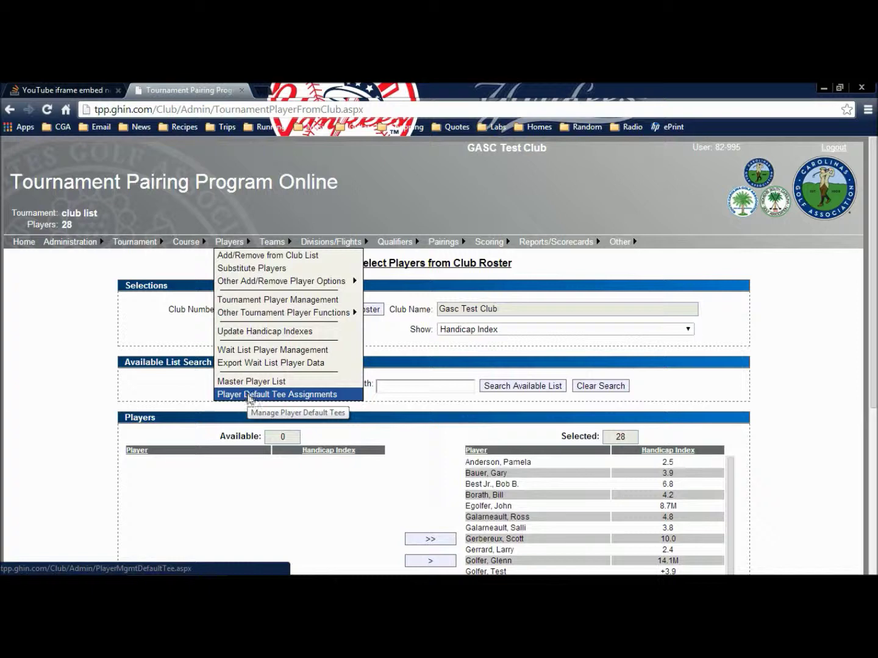
click(248, 394)
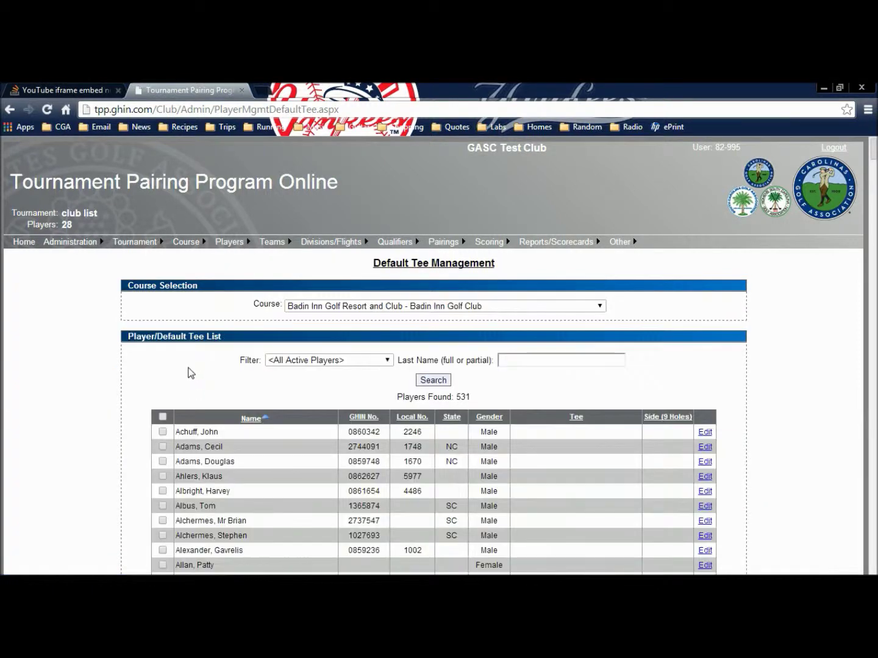
click(331, 307)
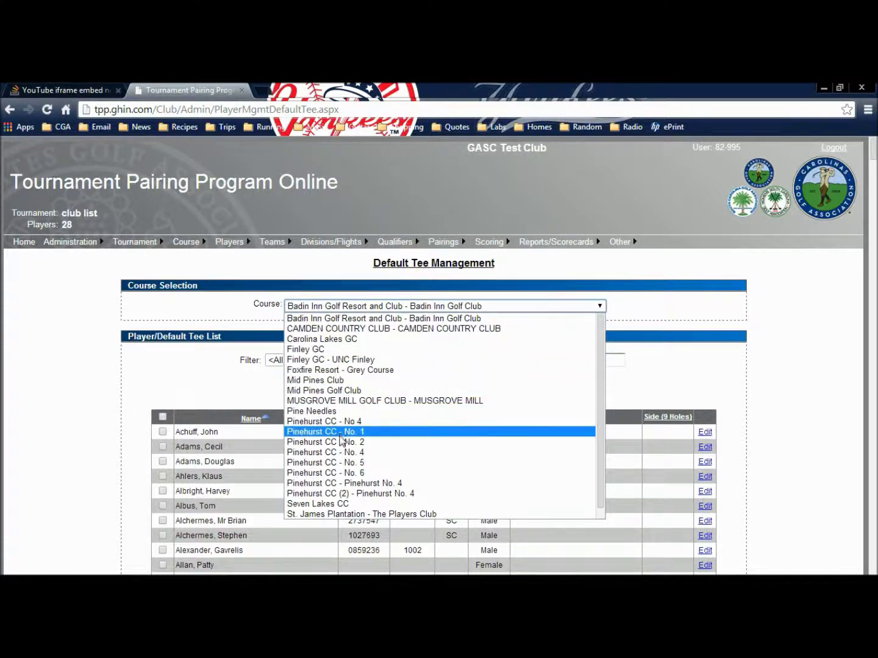
click(340, 443)
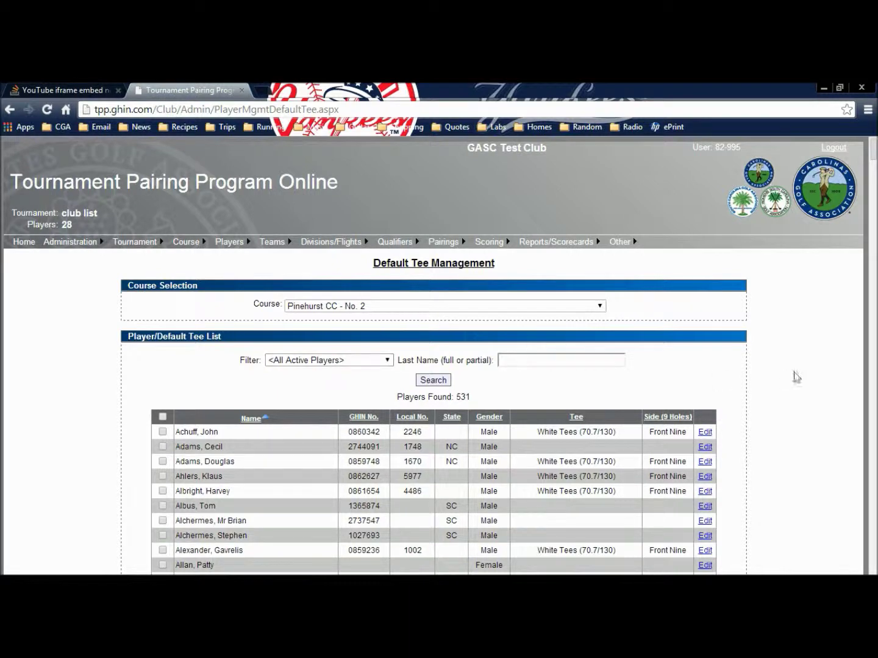
- Examine which players in the list have a default tee and nine-hole side assigned for the selected course
scroll(784, 348, down, 4)
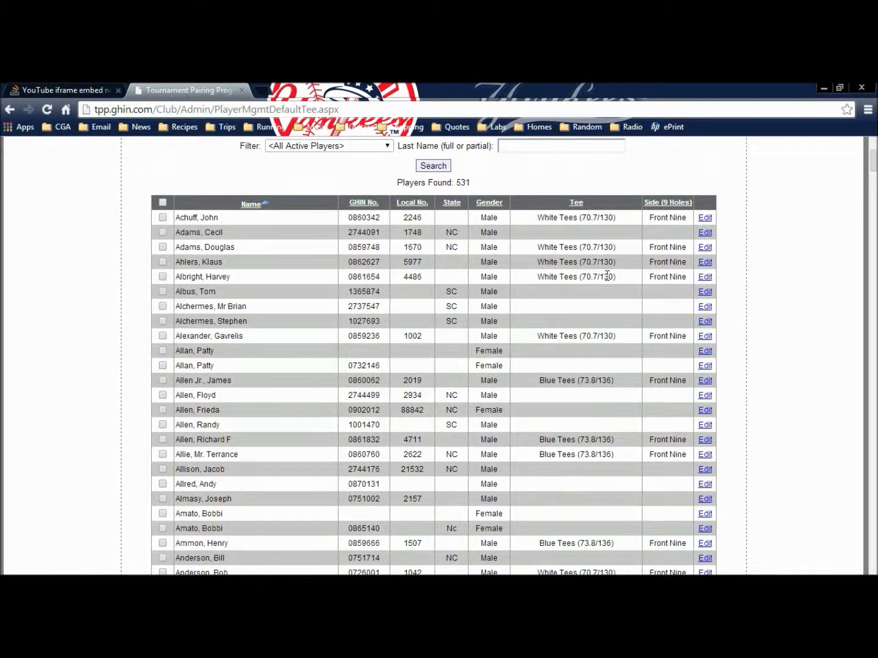
scroll(607, 275, down, 6)
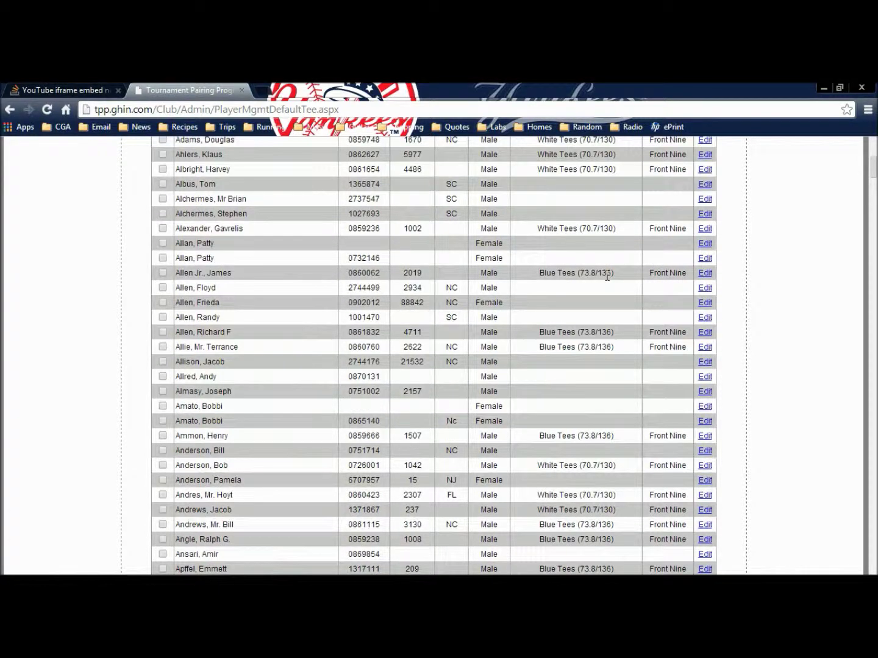
scroll(607, 275, down, 6)
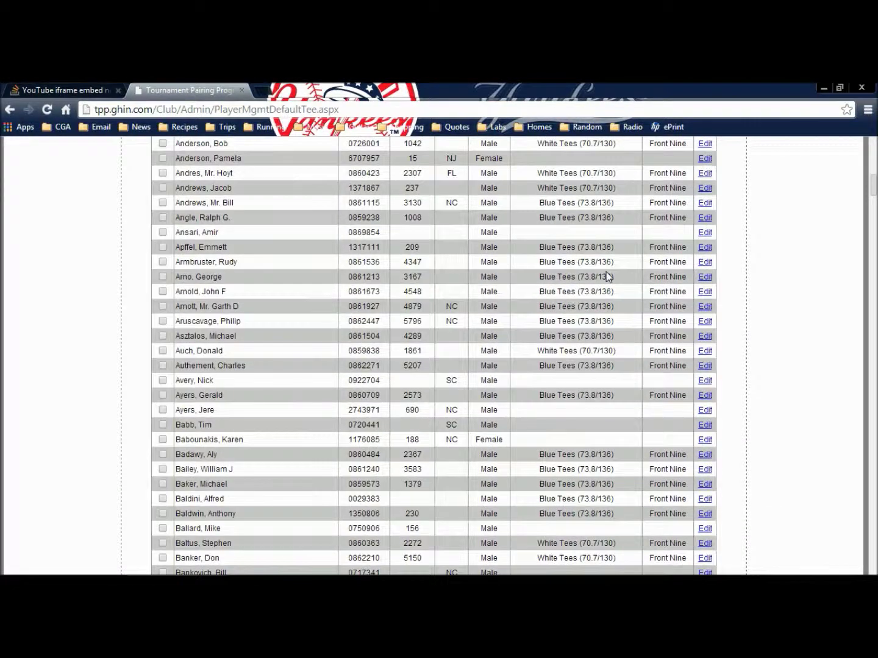
scroll(607, 273, down, 6)
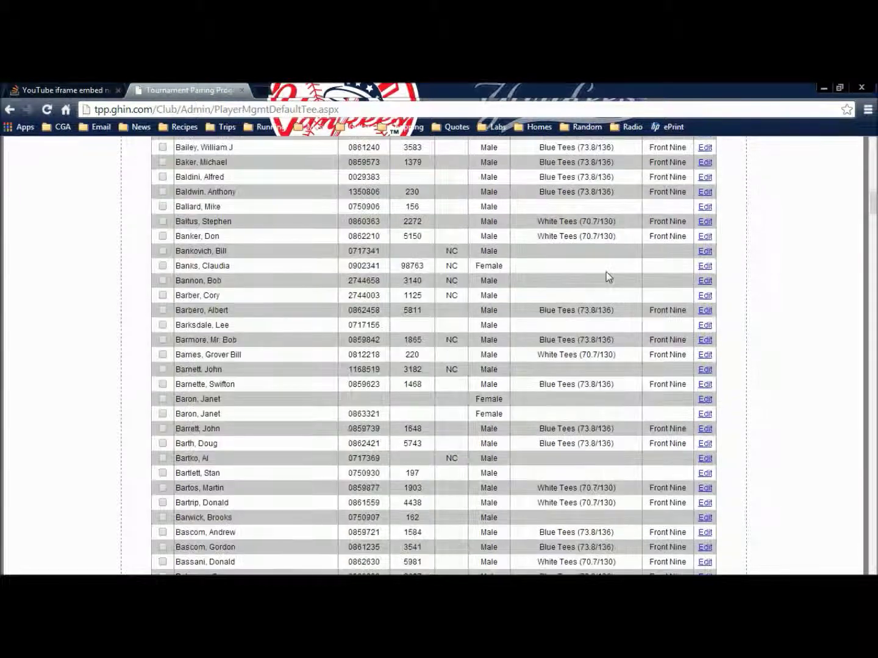
scroll(607, 271, down, 4)
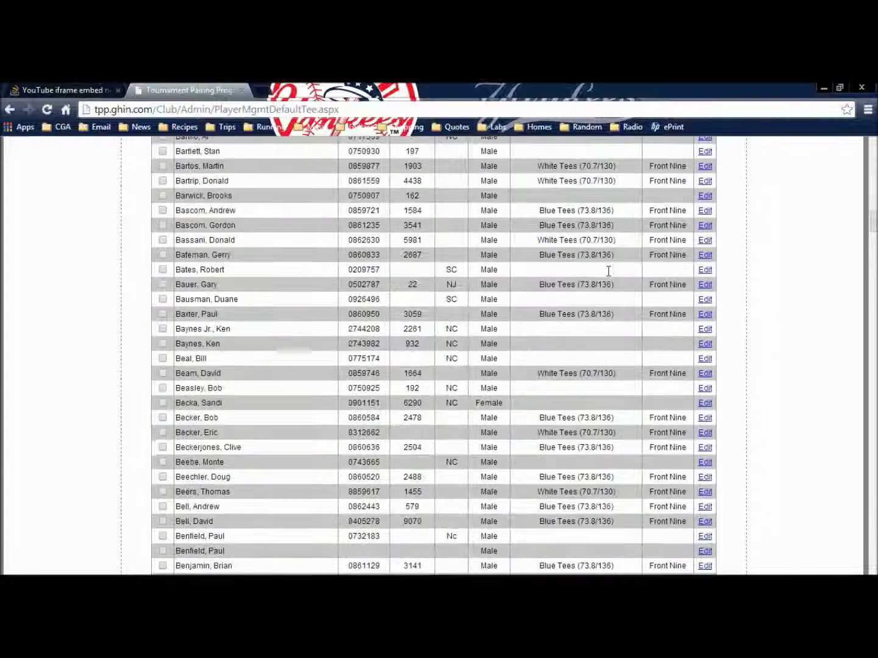
scroll(608, 271, down, 20)
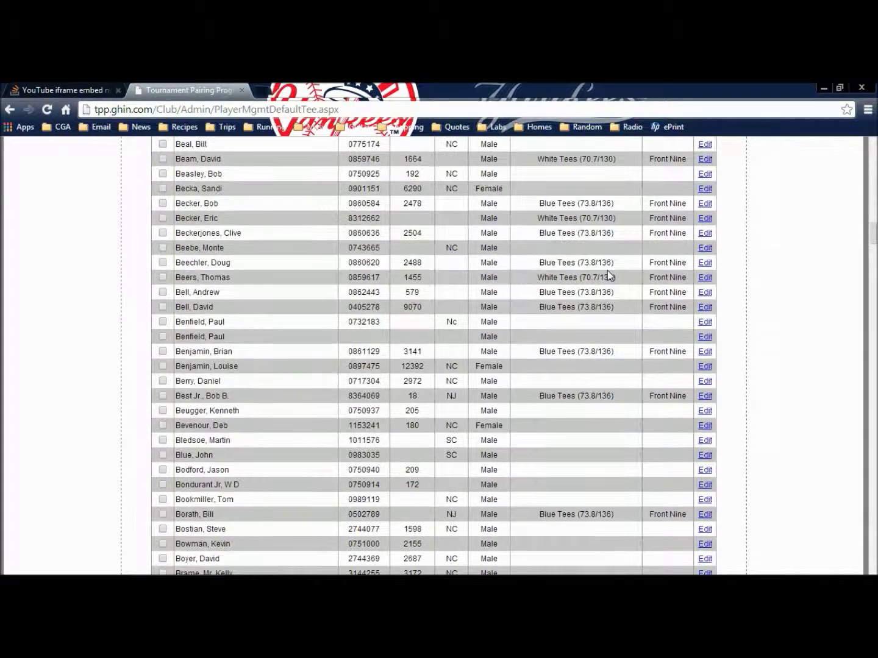
scroll(607, 269, down, 20)
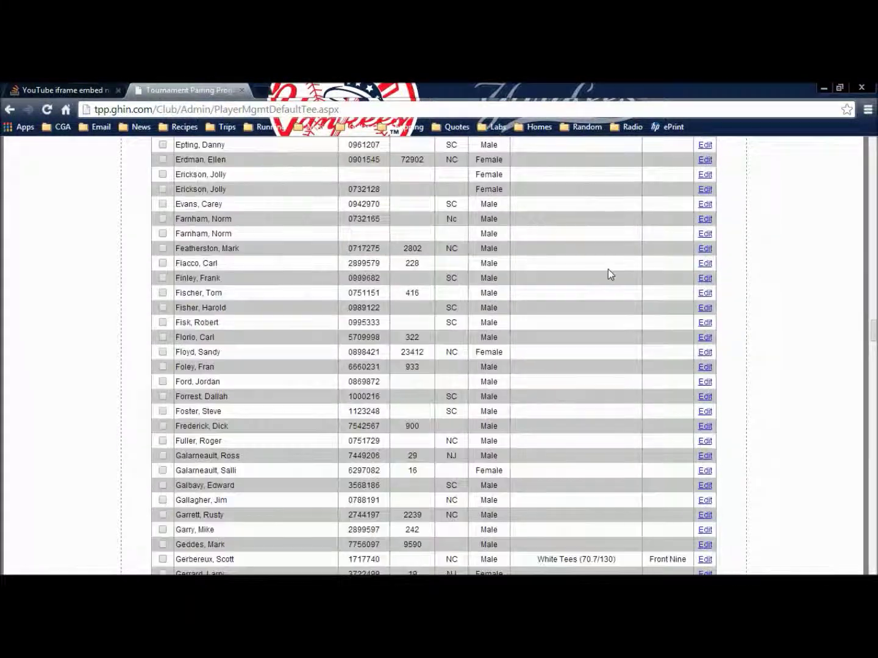
scroll(609, 270, down, 20)
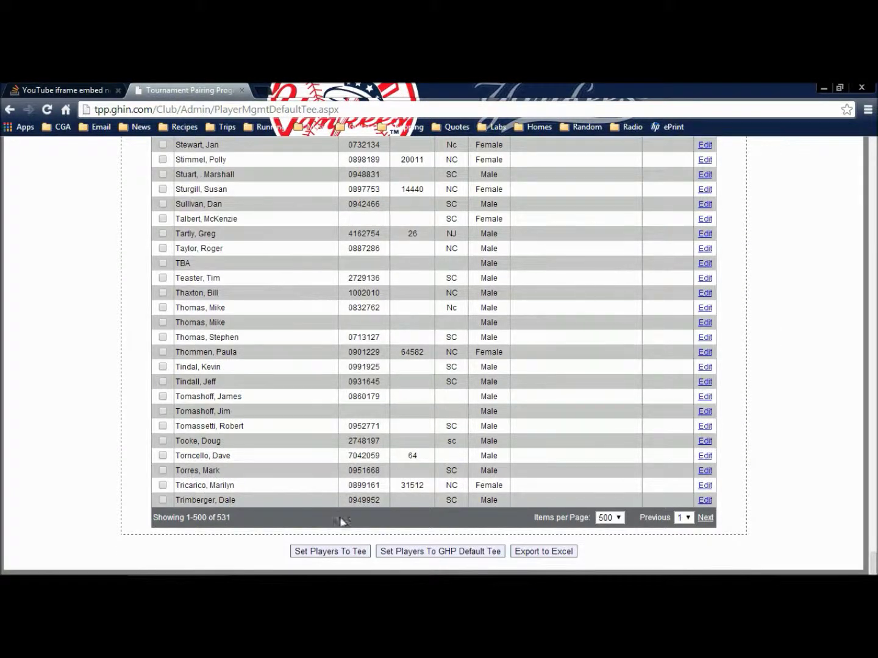
- Set all players' default tees to White Tees (70.7/130) for men and Red Tees (70.2/129) for women, skipping players already set on their default course
click(339, 552)
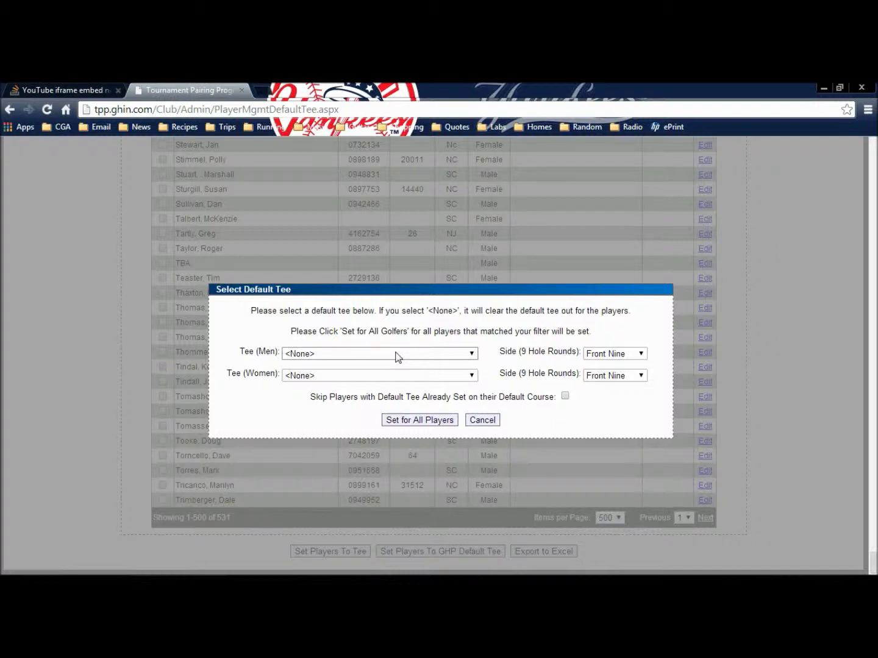
click(398, 355)
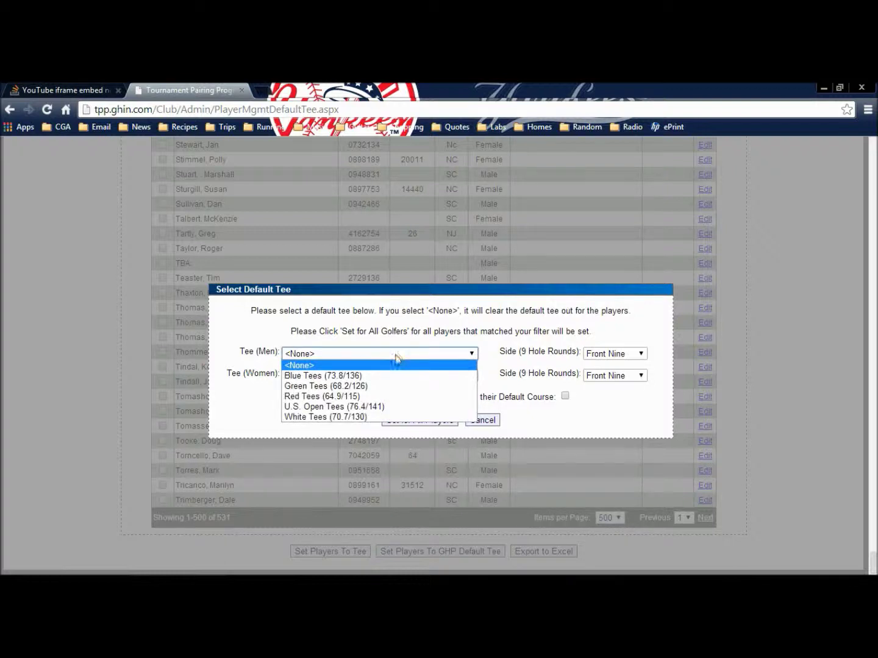
click(355, 418)
click(473, 376)
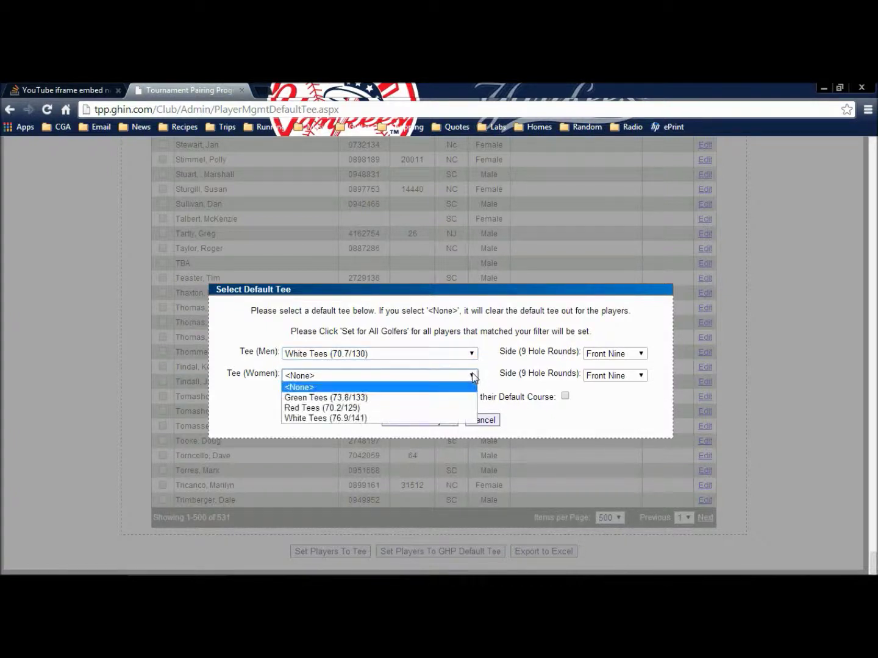
click(337, 409)
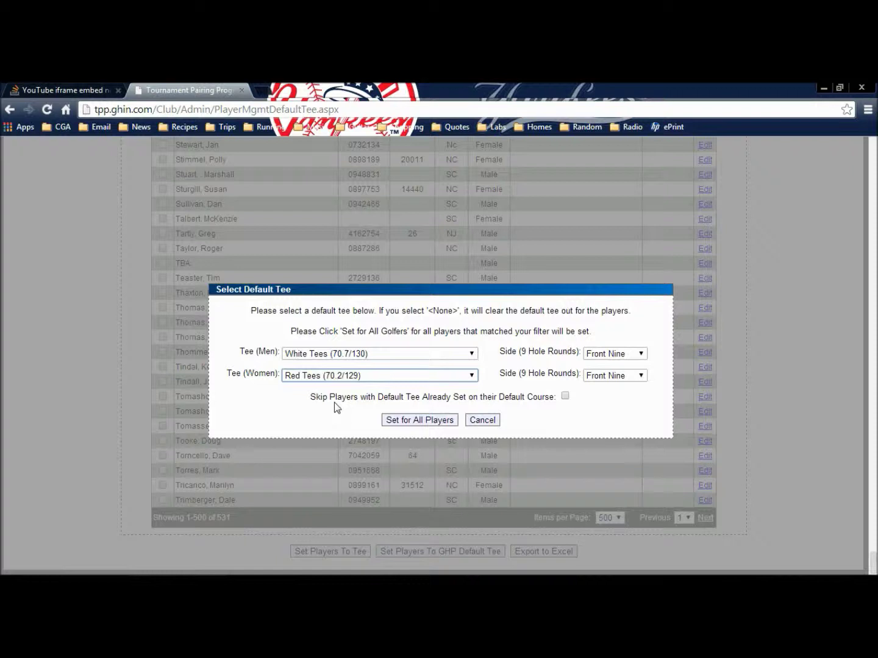
click(565, 396)
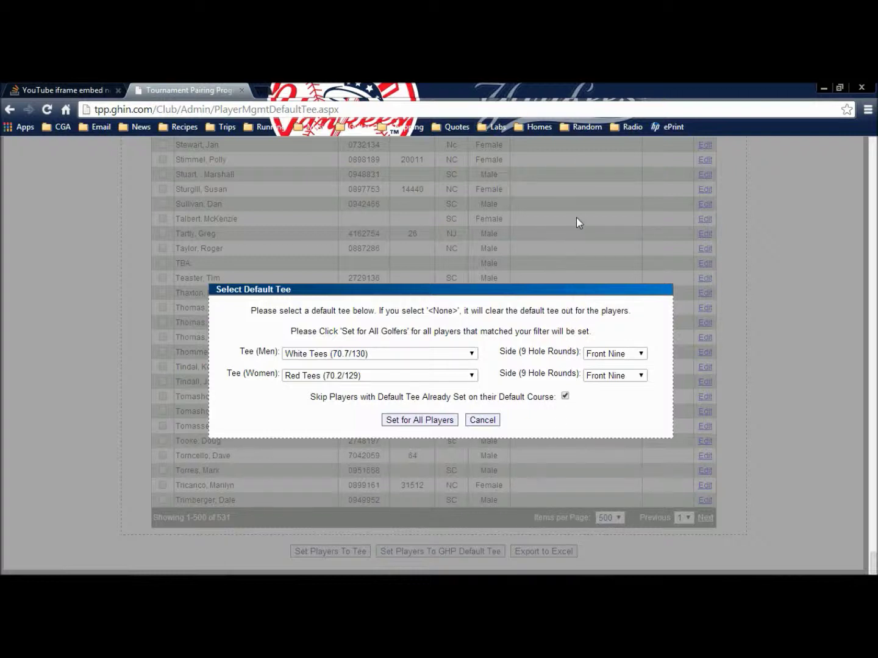
click(429, 420)
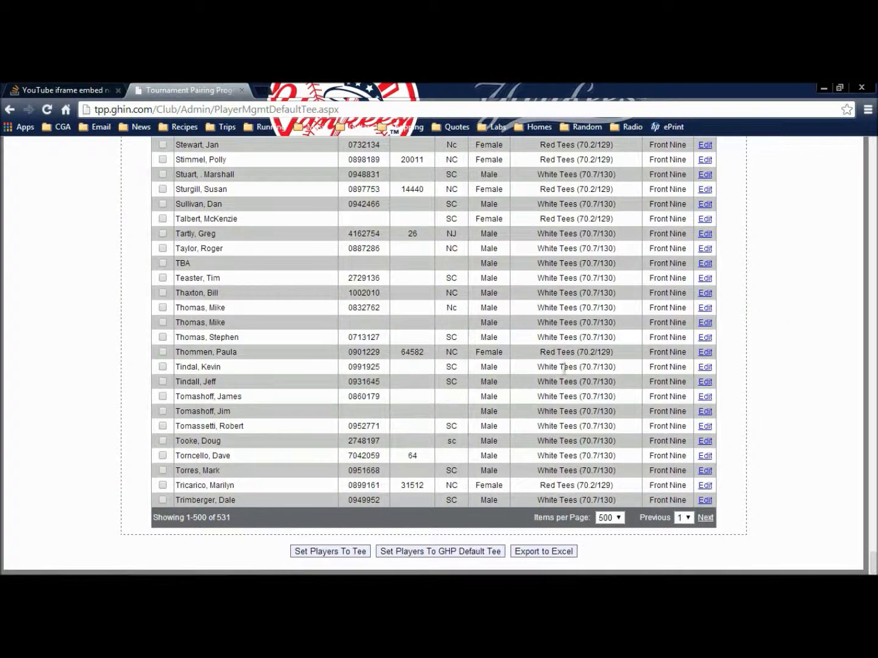
- Review the default tees and nine-hole sides assigned throughout the player list for Pinehurst CC - No. 2
scroll(580, 338, up, 3)
scroll(583, 335, up, 20)
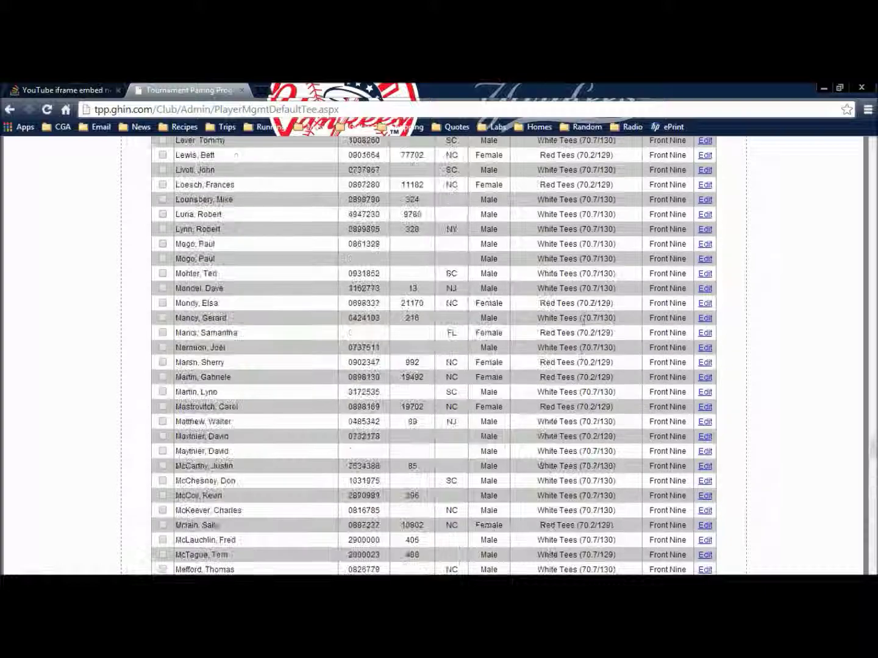
scroll(585, 294, up, 20)
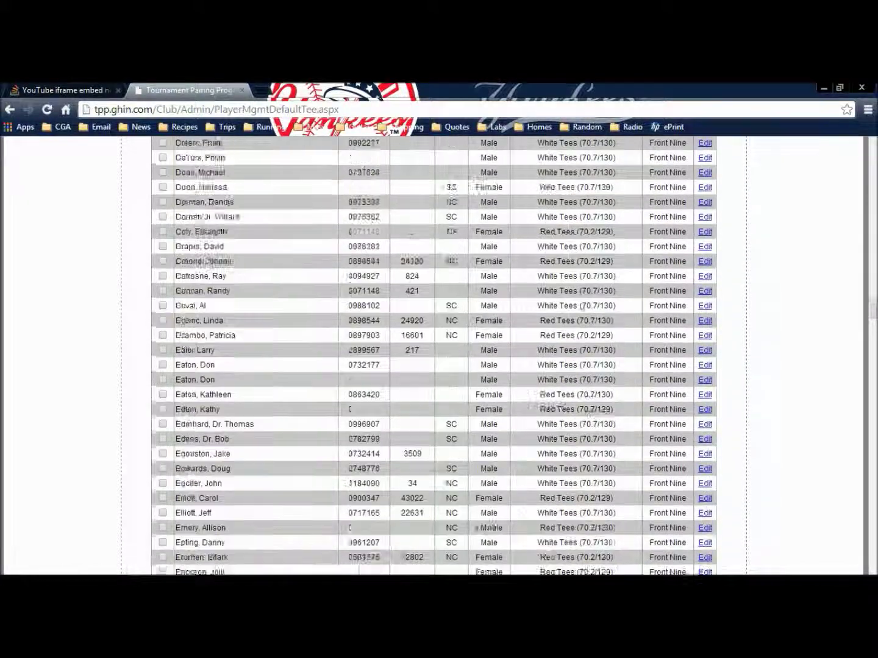
scroll(584, 312, up, 20)
scroll(583, 312, up, 20)
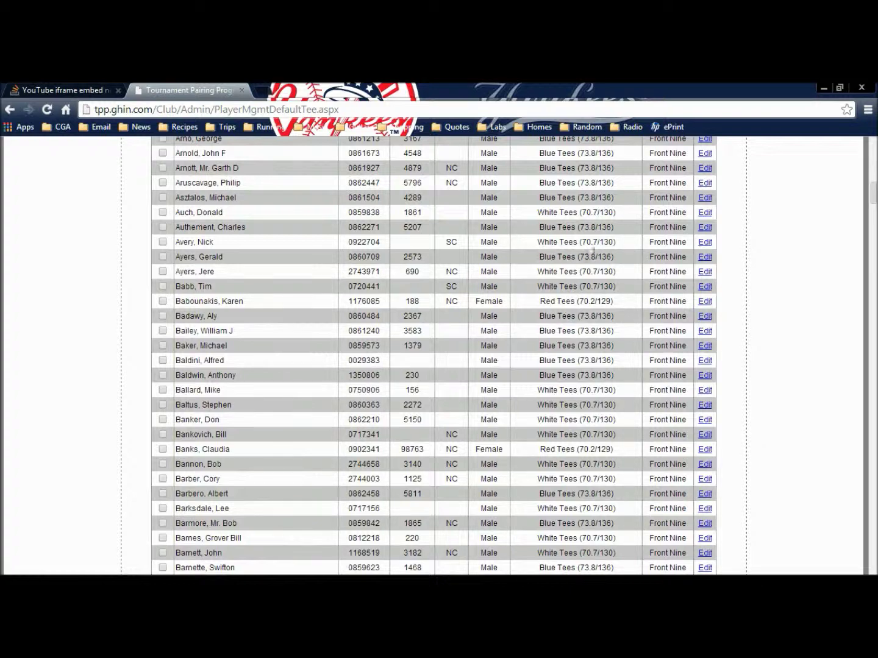
scroll(562, 261, up, 20)
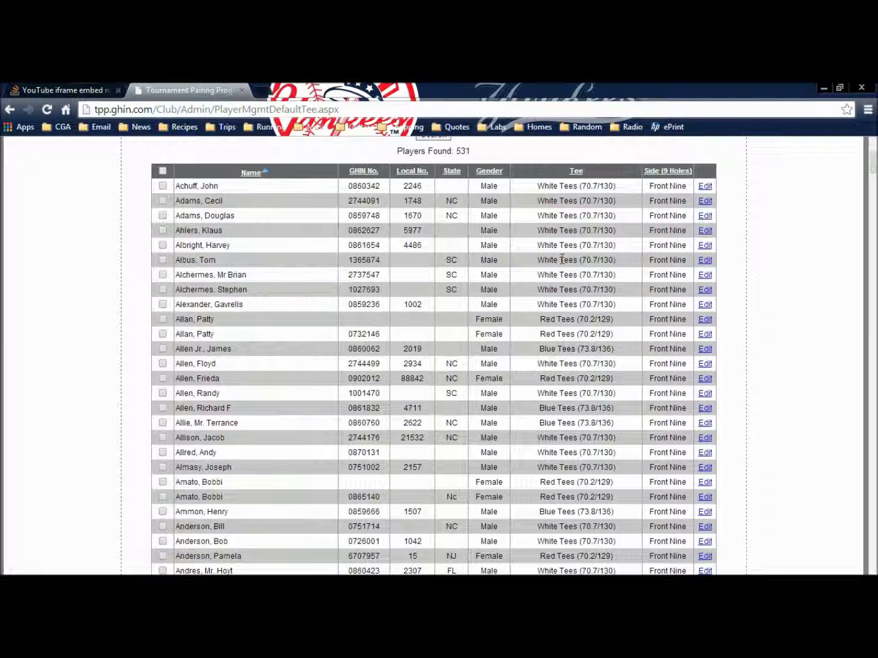
- Open the default tee settings of the fourth player in the list and view the men's tee choices without saving
scroll(539, 425, down, 3)
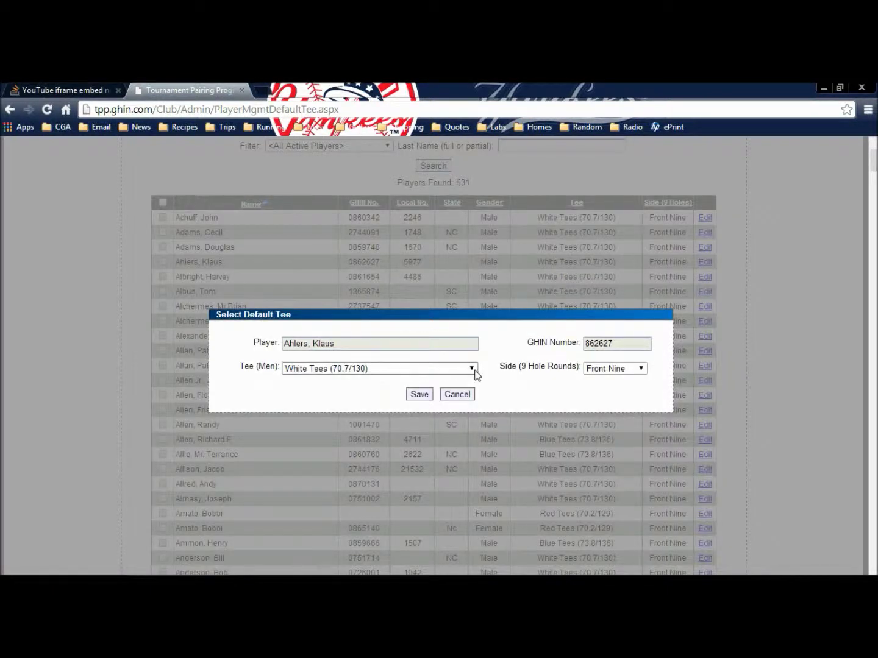
click(471, 369)
click(471, 370)
click(456, 395)
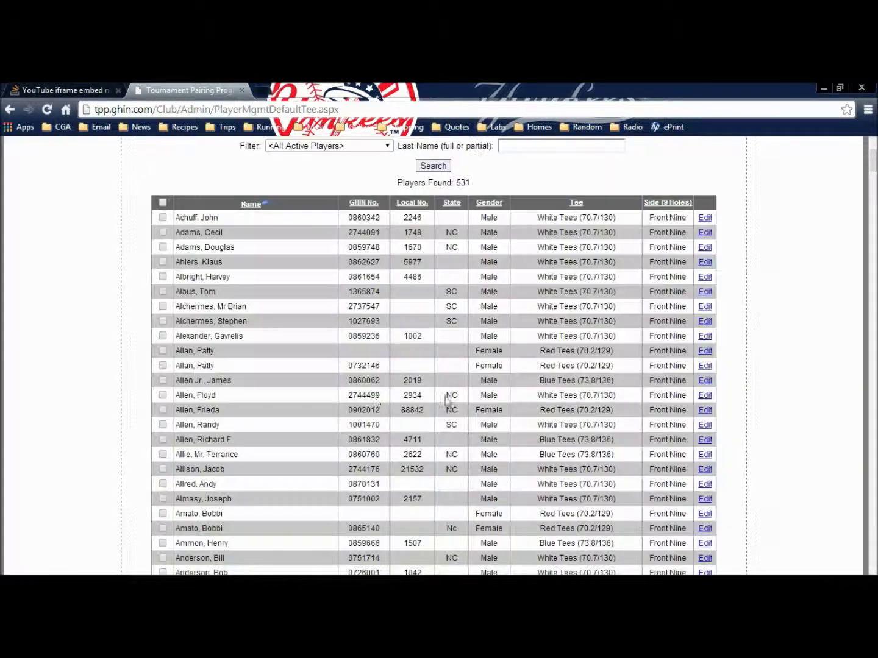
click(163, 291)
click(162, 322)
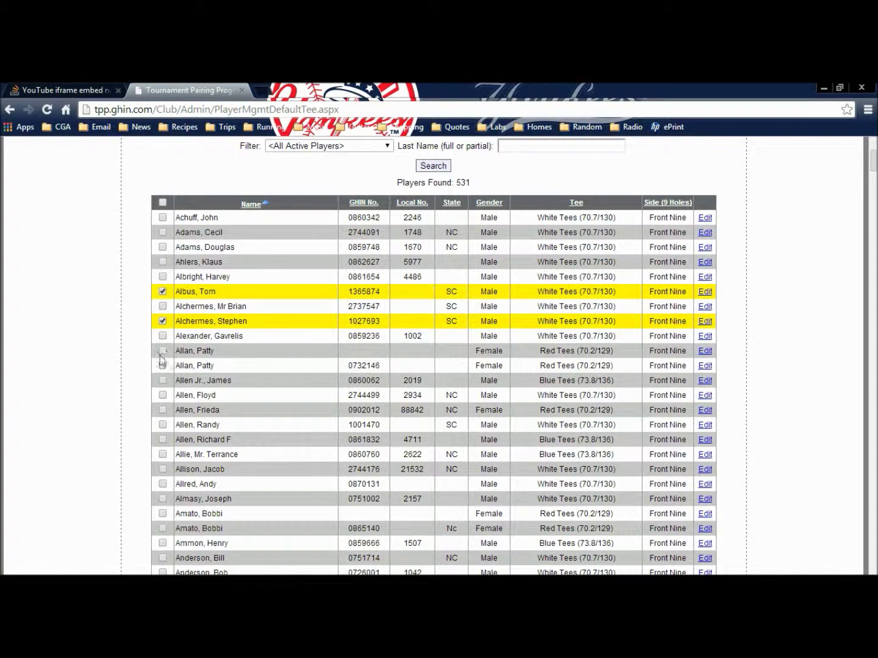
click(163, 396)
drag(873, 161, 863, 570)
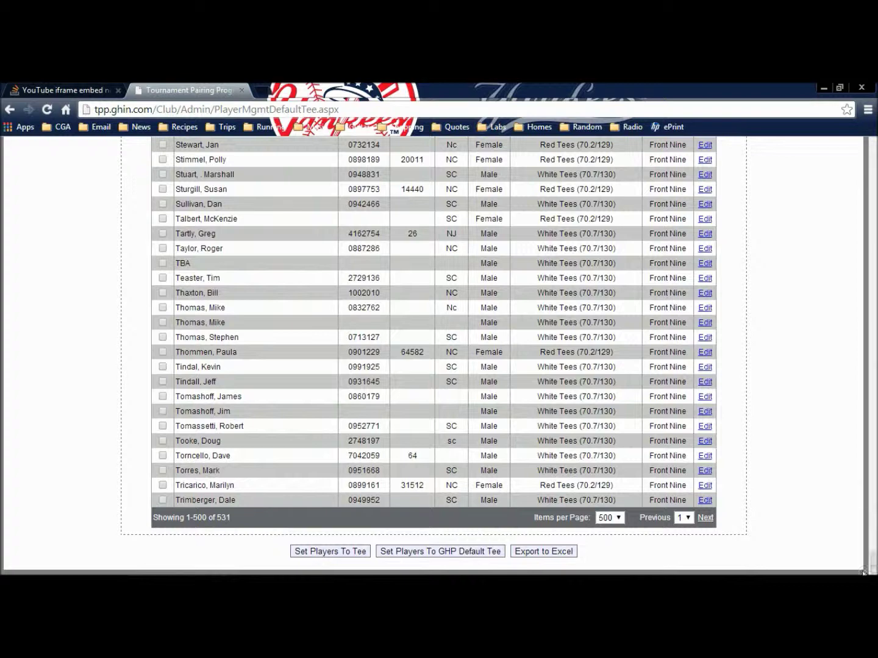
click(317, 557)
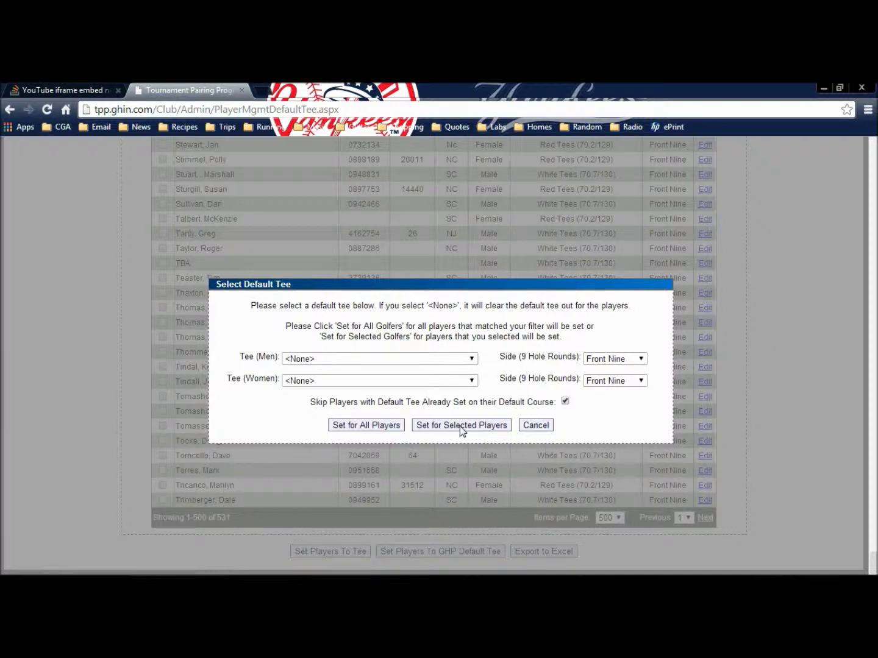
click(528, 425)
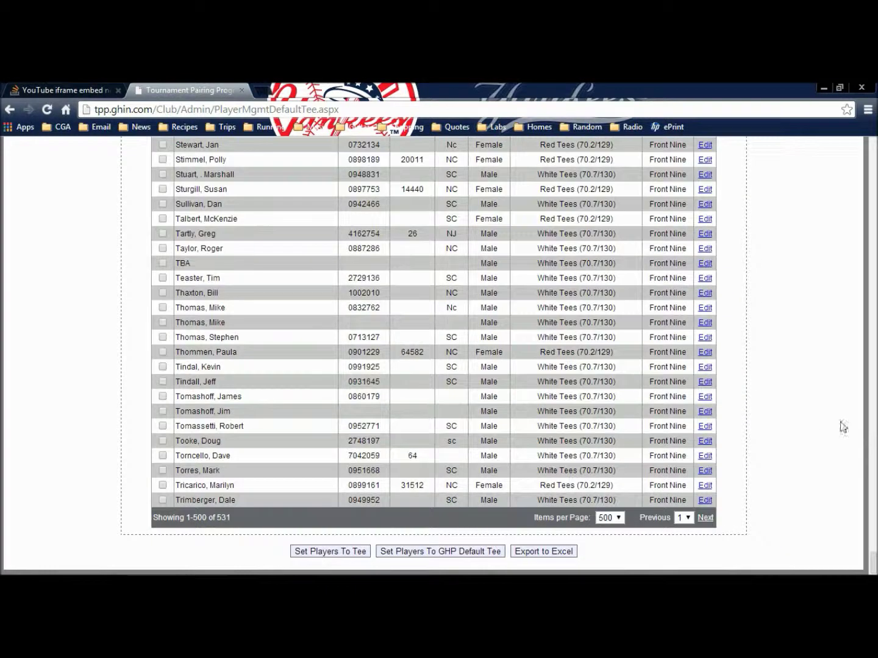
- Open the tournament's basic setup and examine the Use Player Default Tees option in the round detail
drag(876, 558, 876, 144)
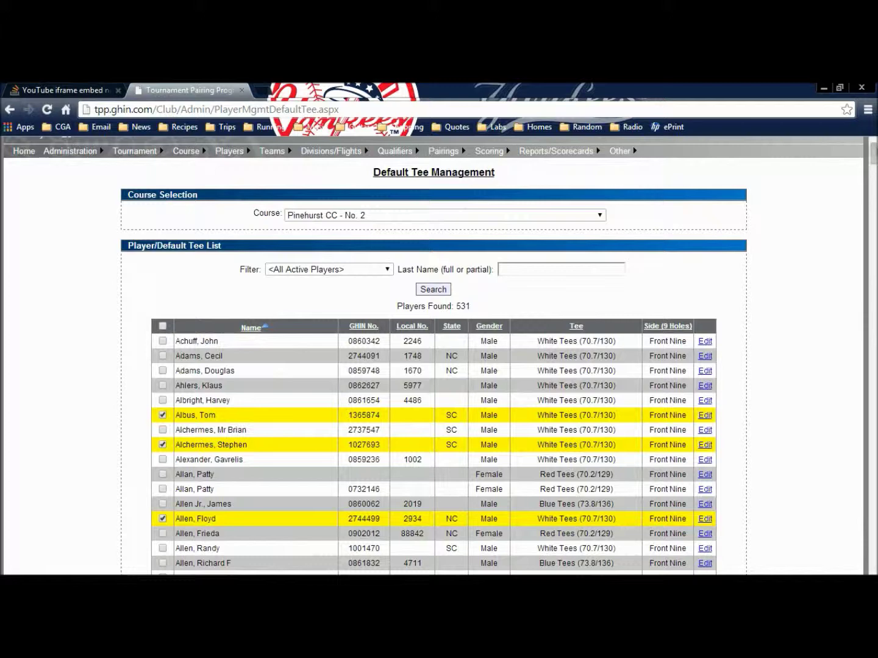
mouse_move(135, 150)
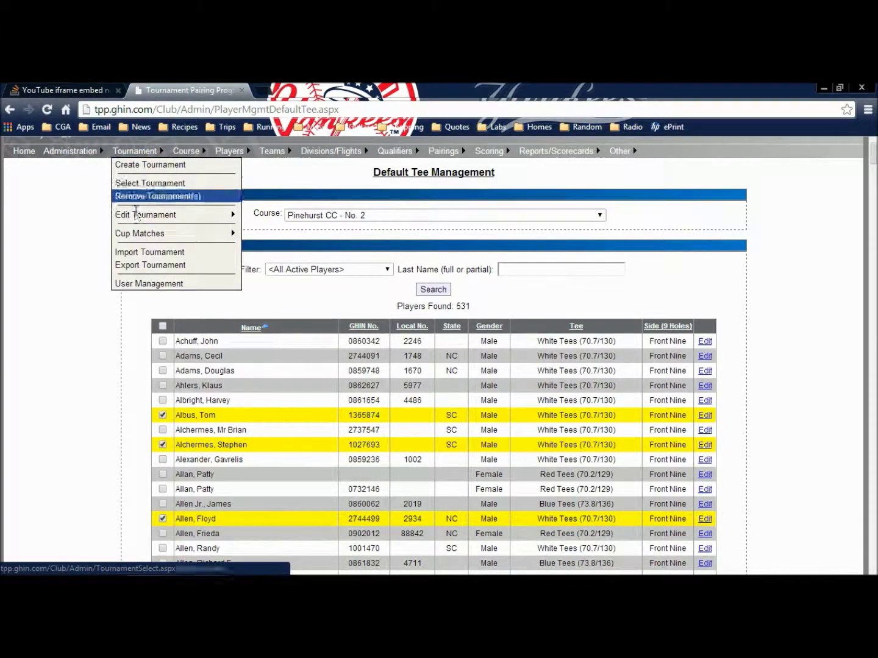
mouse_move(135, 213)
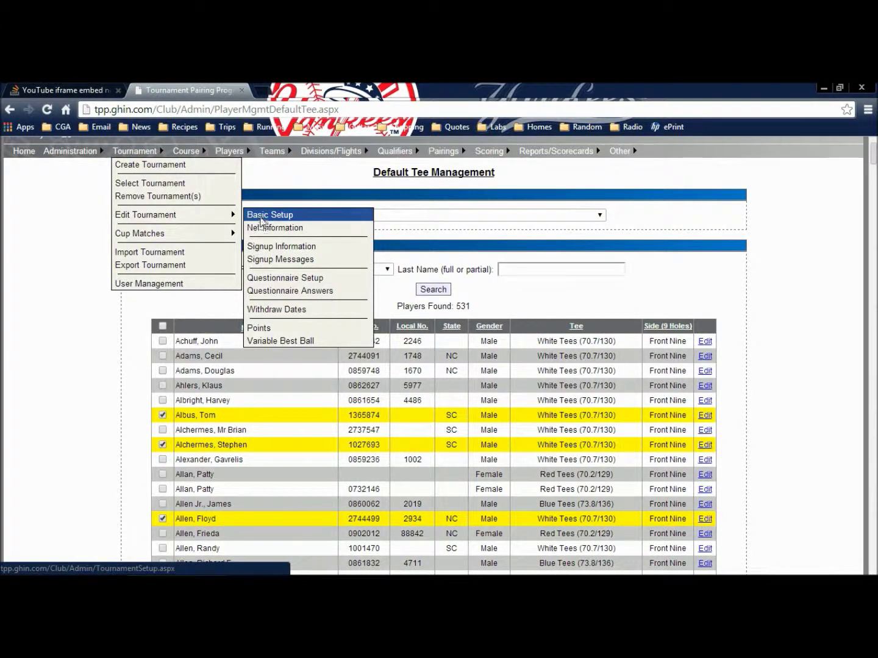
click(261, 216)
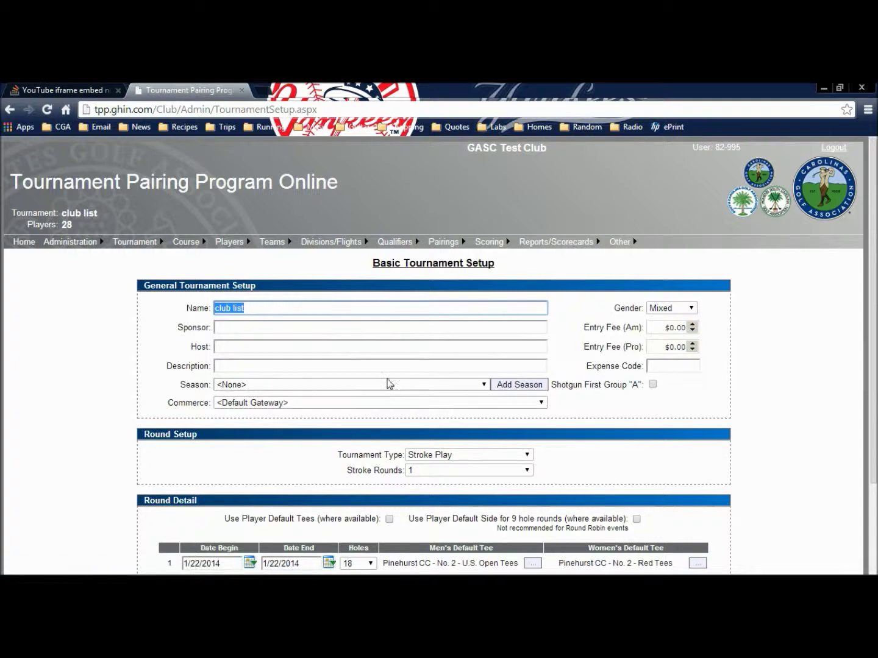
scroll(388, 383, down, 3)
scroll(387, 376, down, 1)
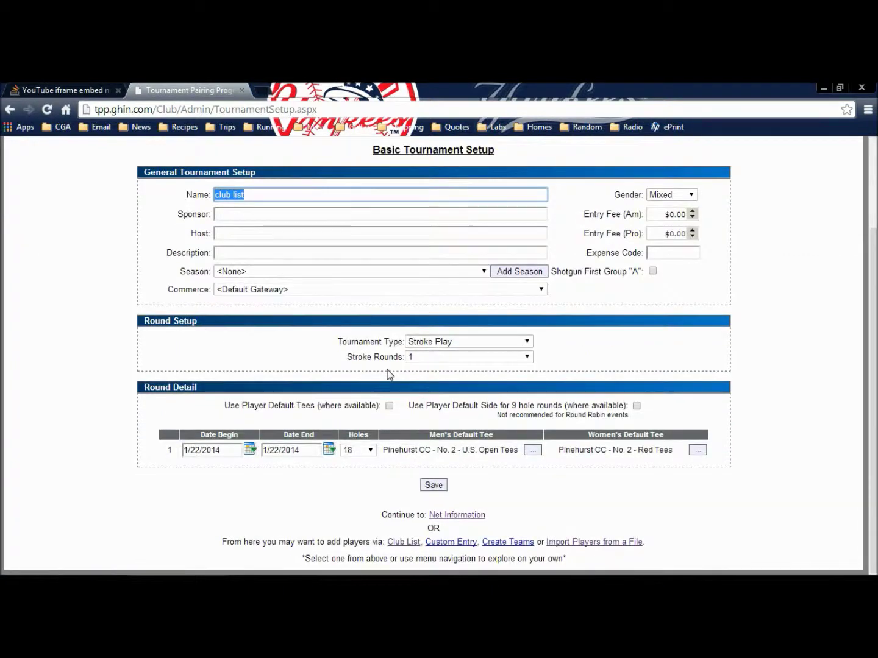
click(389, 405)
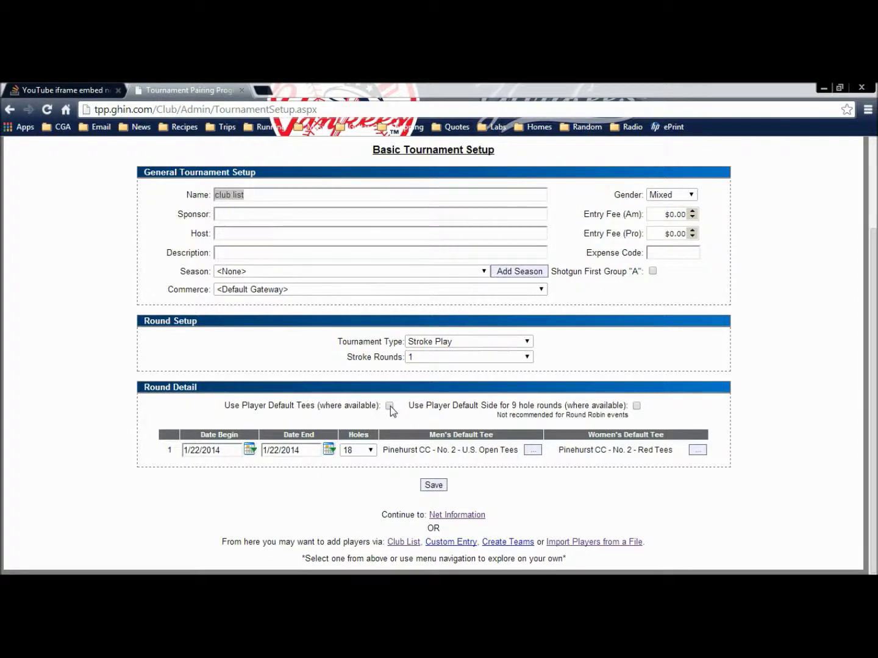
click(173, 365)
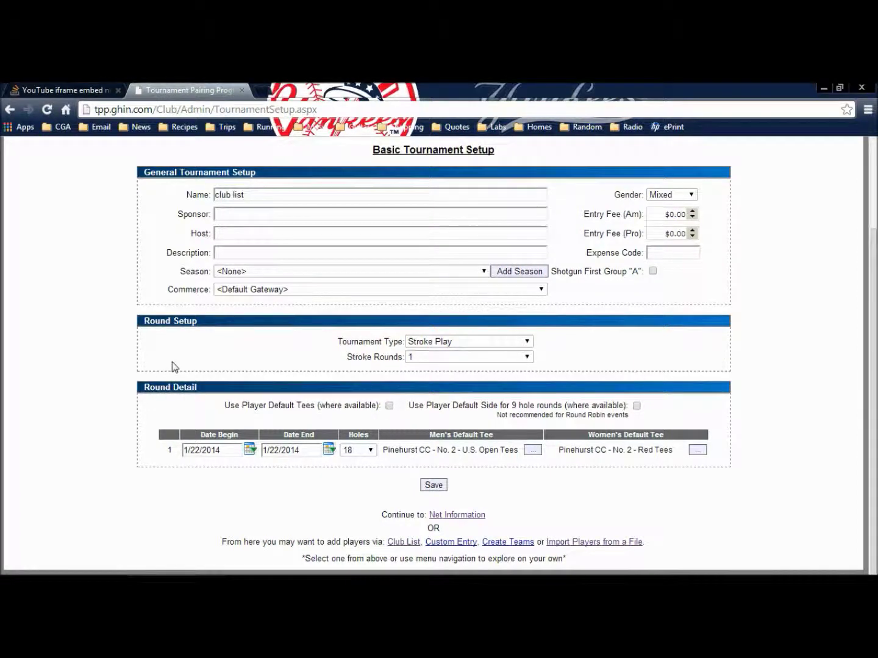
- Open tee reassignment and choose Pinehurst CC - No. 2 - U.S. Open Tees (Mens), using player default tees where available
scroll(172, 361, up, 2)
mouse_move(184, 241)
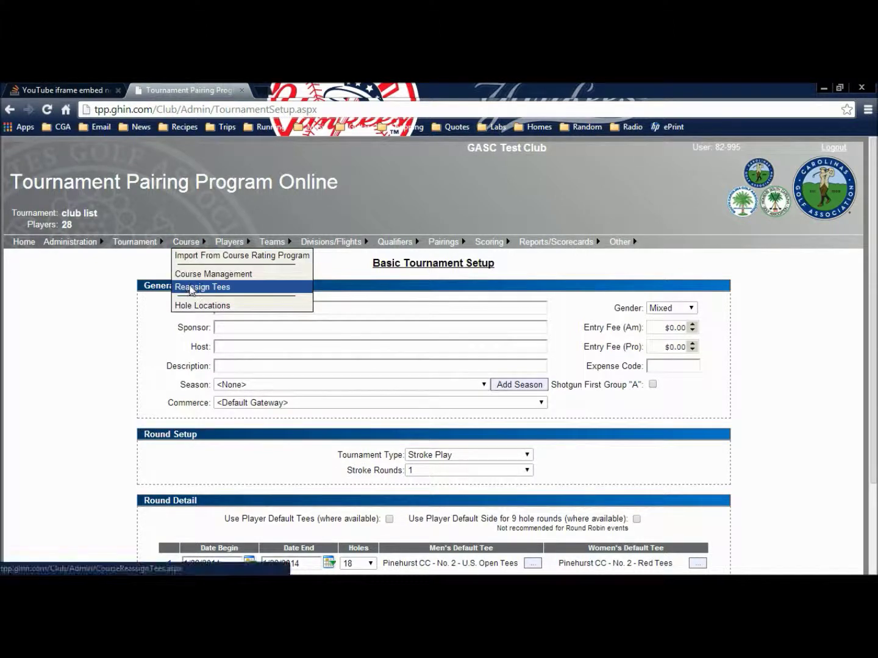
click(189, 289)
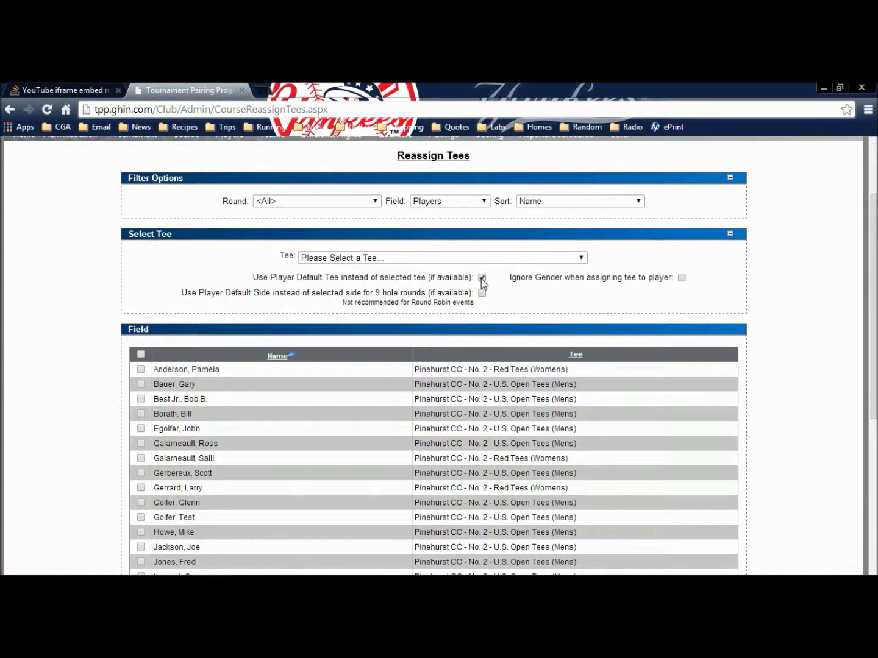
click(408, 258)
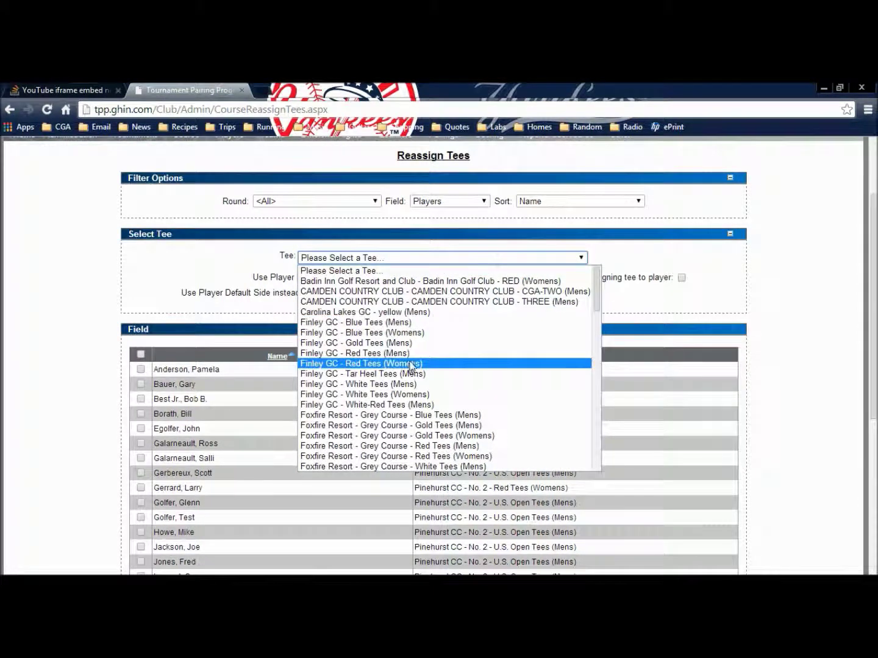
scroll(411, 364, down, 5)
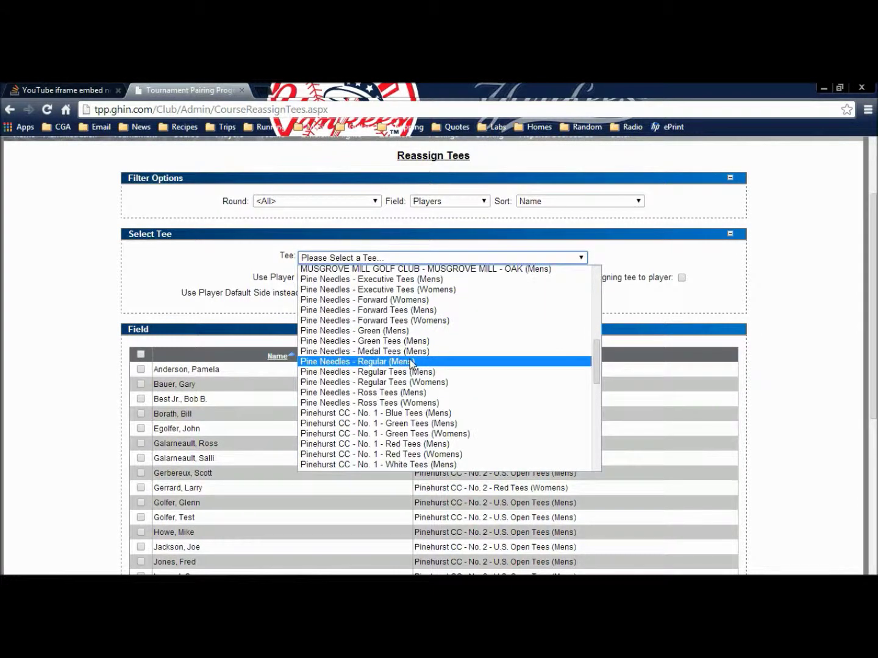
scroll(411, 365, down, 5)
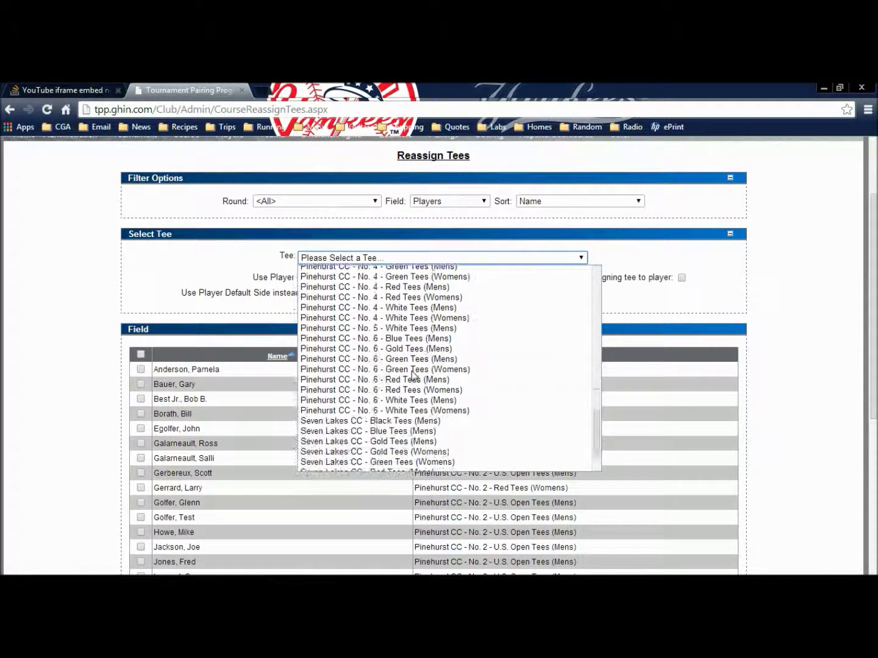
scroll(413, 374, up, 2)
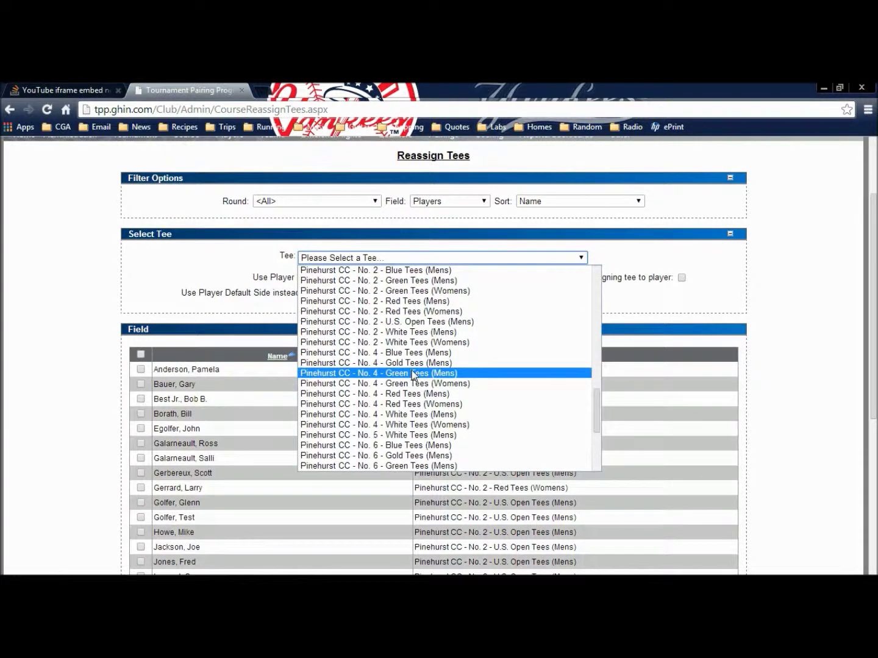
click(418, 322)
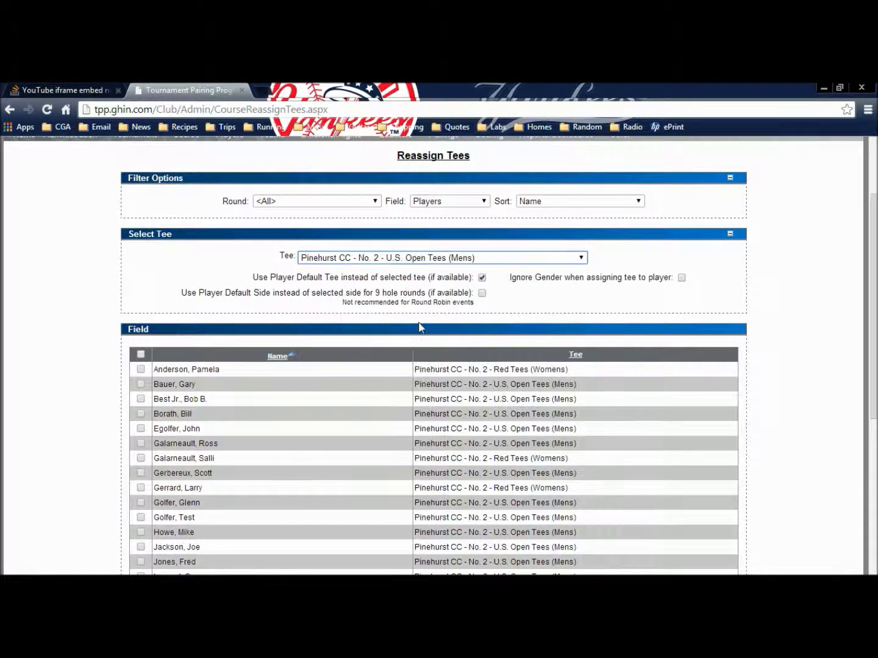
- Select all players in the field, apply the tee reassignment to them and save it
click(141, 354)
scroll(261, 333, down, 5)
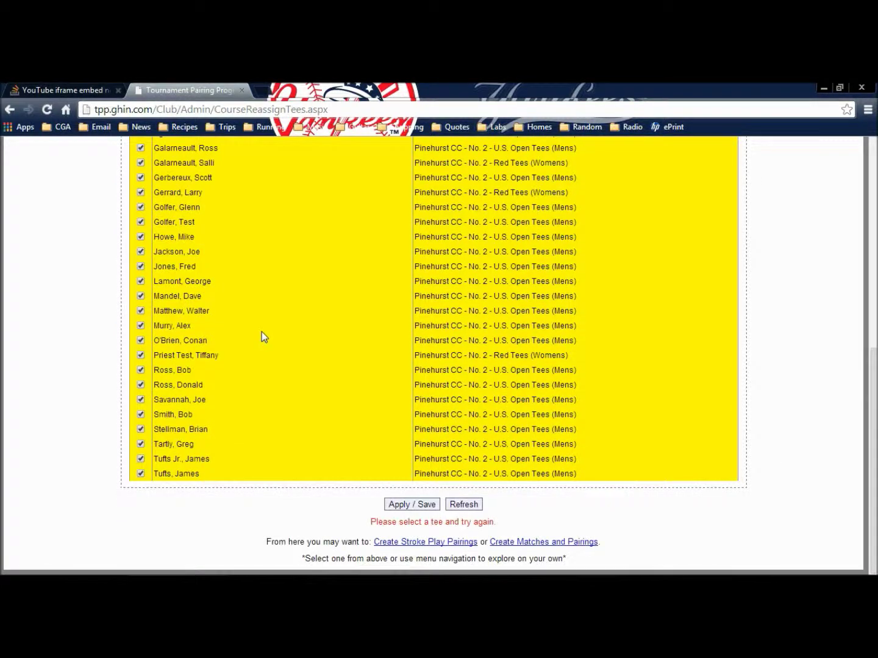
click(414, 503)
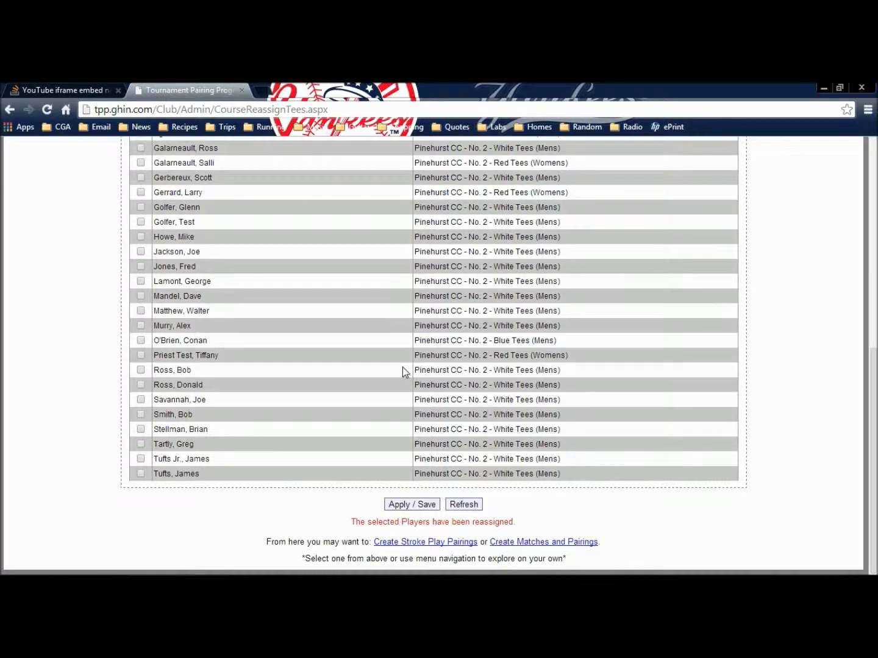
- Review the reassigned tee of each player in the field against the chosen reassignment options
scroll(395, 364, up, 2)
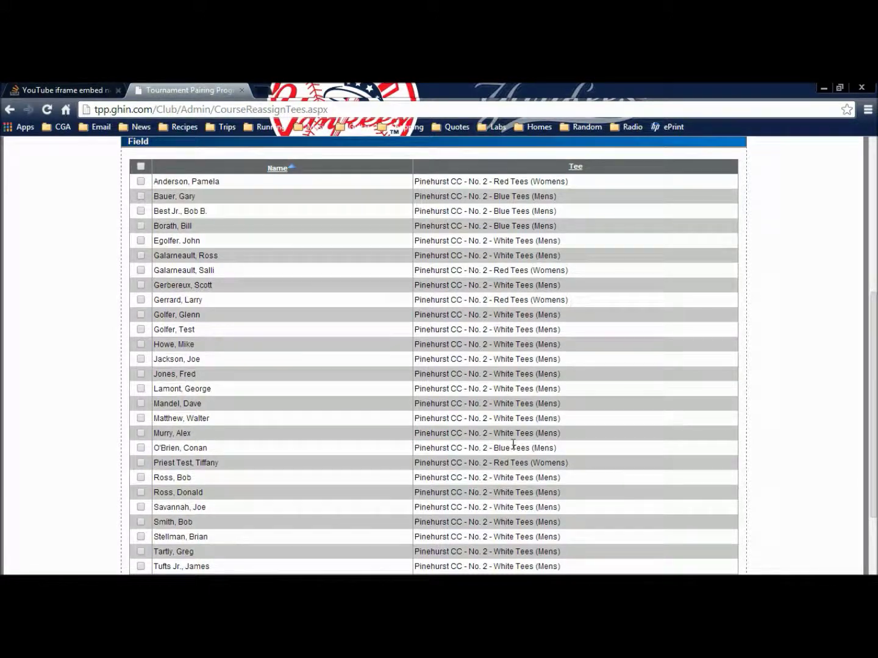
scroll(512, 445, up, 4)
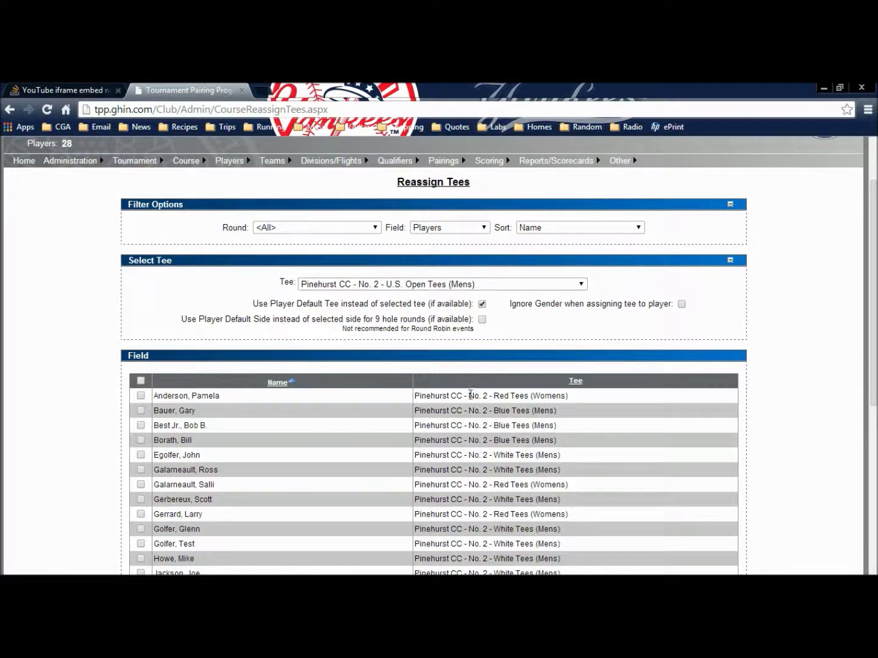
scroll(210, 424, down, 5)
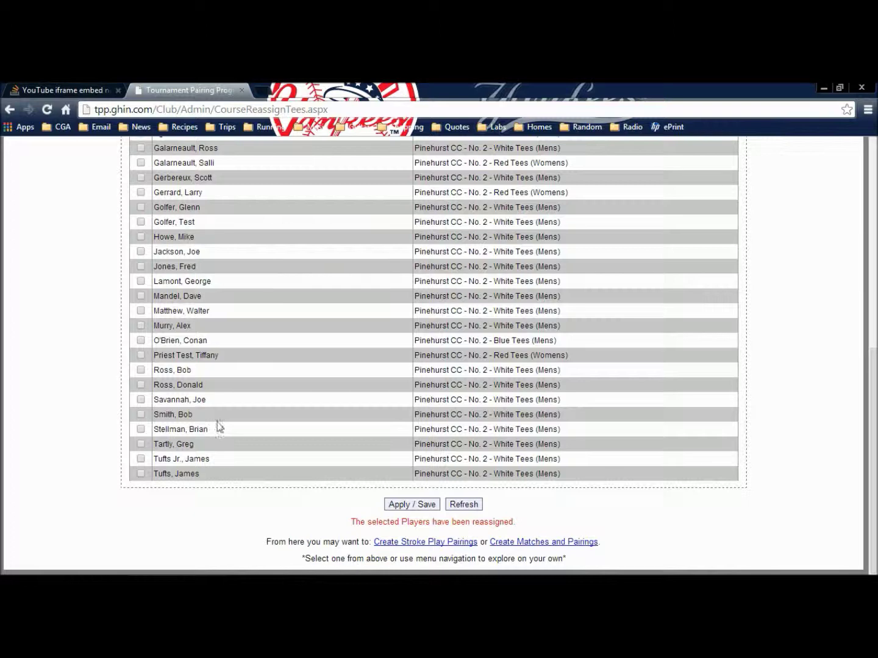
scroll(256, 427, up, 3)
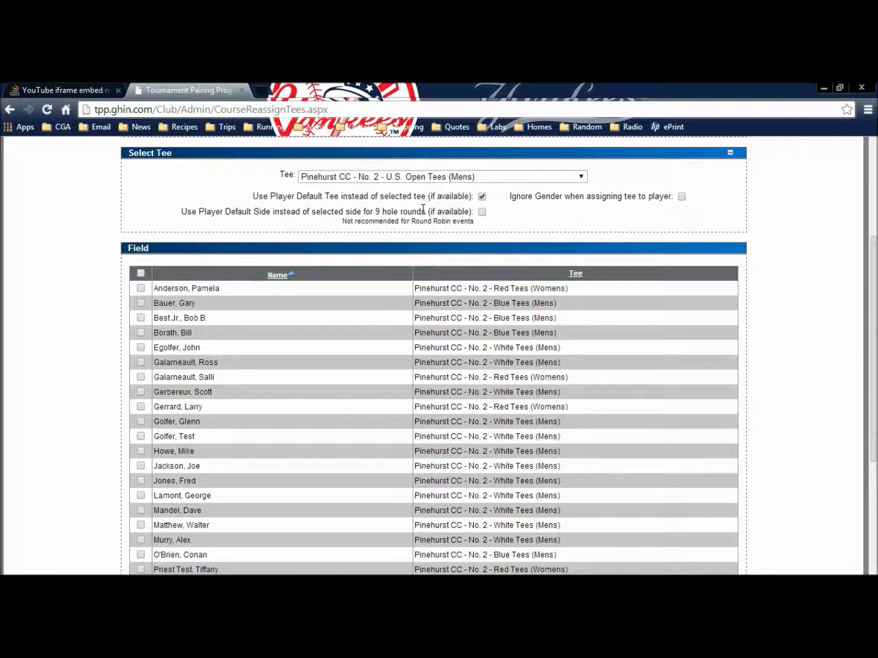
scroll(423, 209, up, 2)
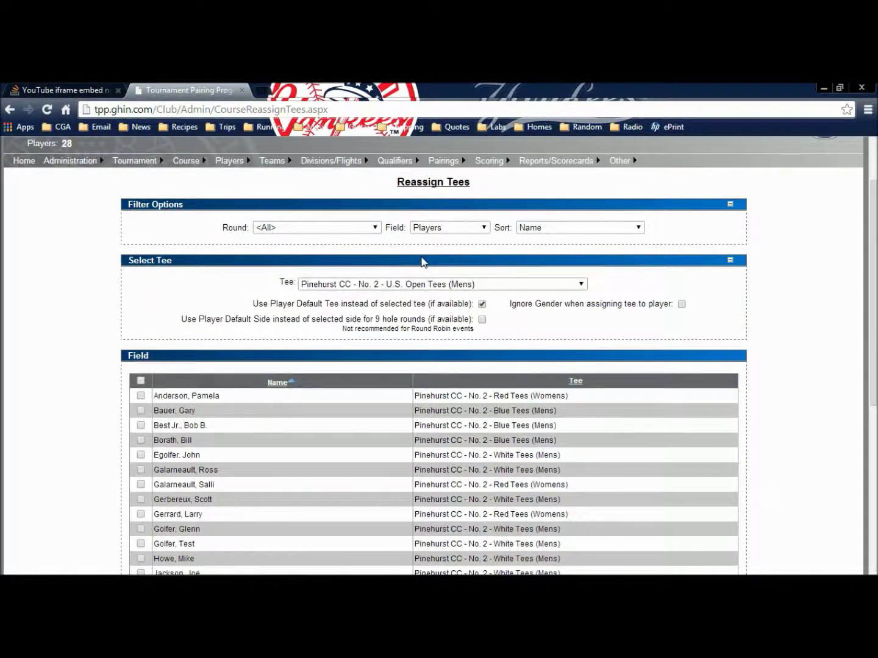